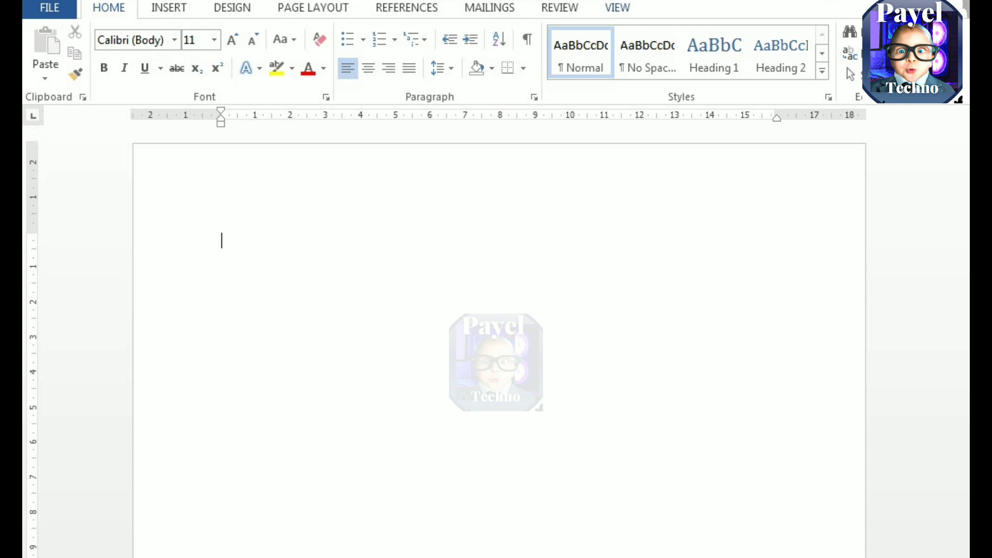
Step: Show the gridlines on the blank document page
left_click(618, 8)
left_click(223, 54)
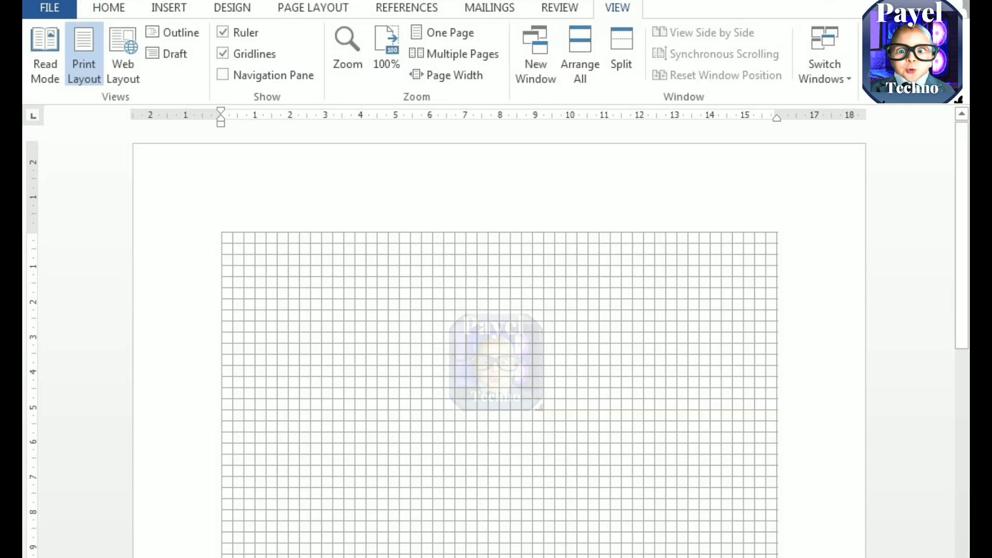
Step: Draw an upright oval about 7.3 cm wide and 9.2 cm high near the page's centre and set it to No Fill
left_click(169, 7)
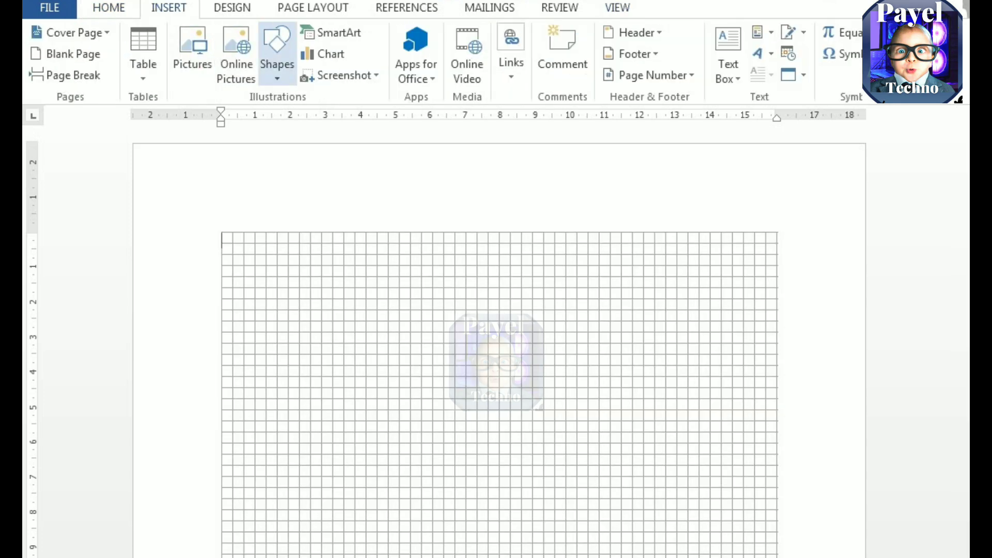
left_click(277, 54)
left_click(343, 118)
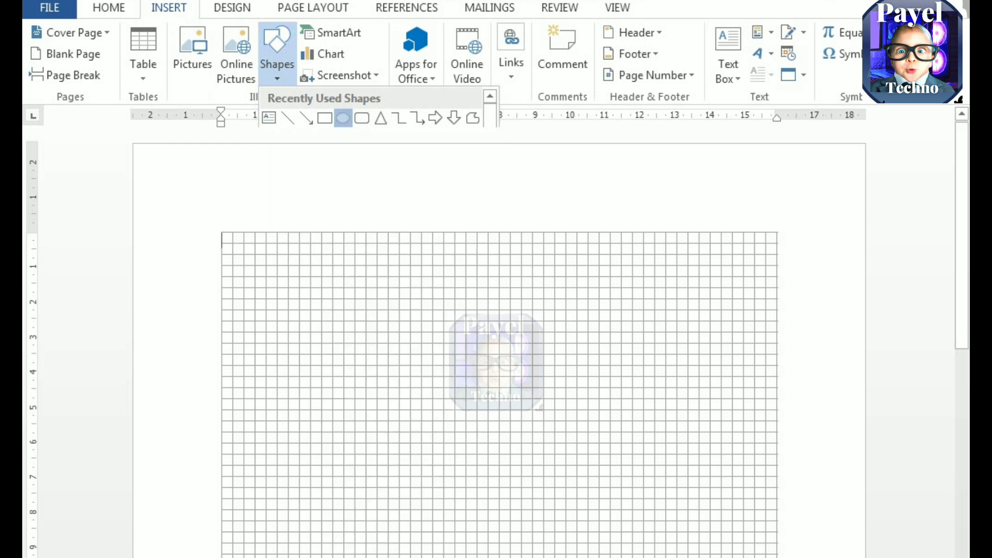
scroll(499, 341, "down", 1)
scroll(499, 341, "down", 1)
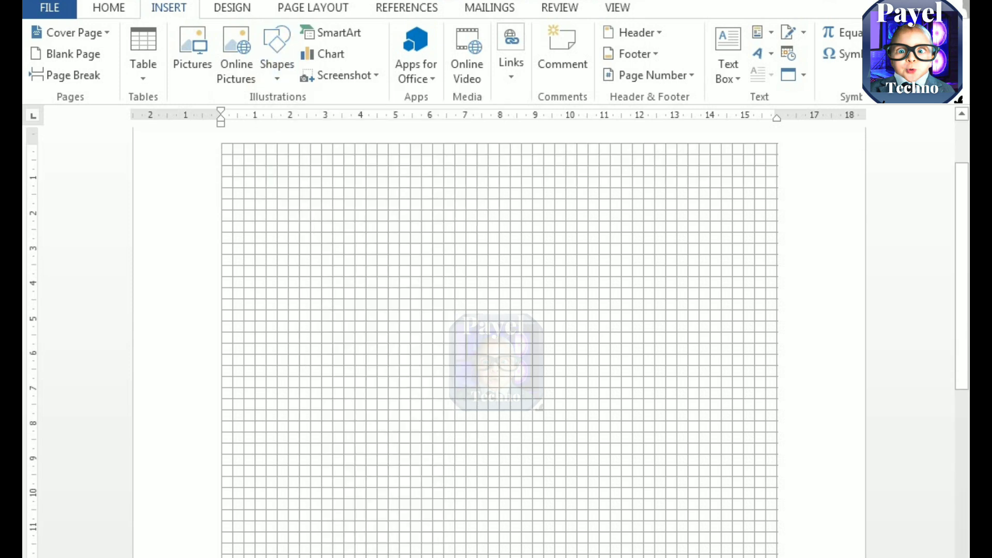
mouse_move(343, 241)
left_mouse_down()
mouse_move(399, 355)
mouse_move(522, 467)
mouse_move(599, 557)
left_mouse_up()
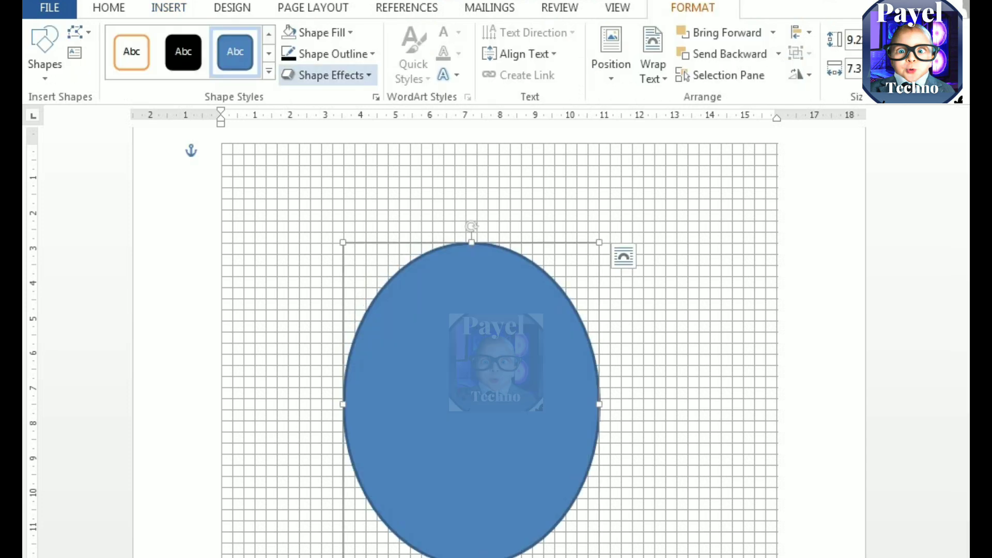
left_click(318, 33)
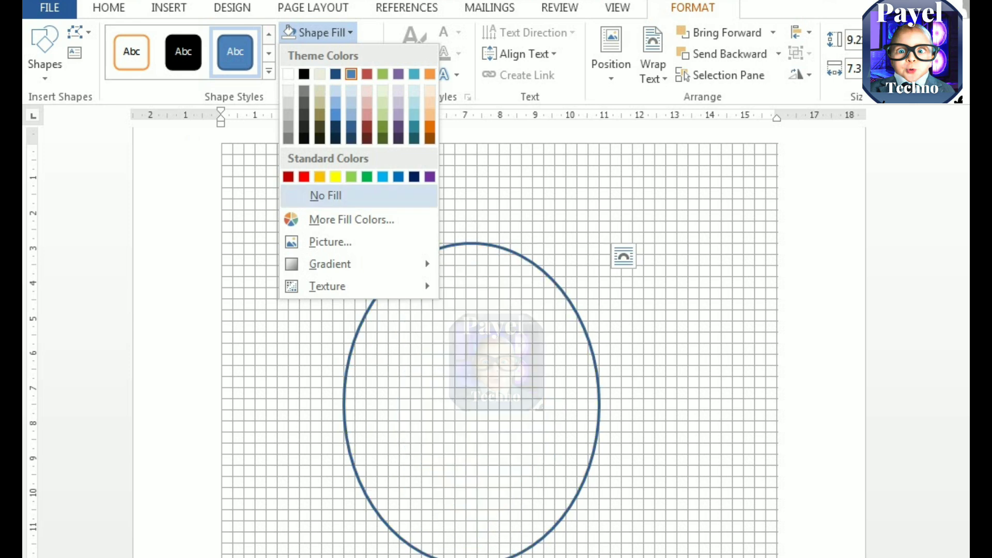
left_click(323, 195)
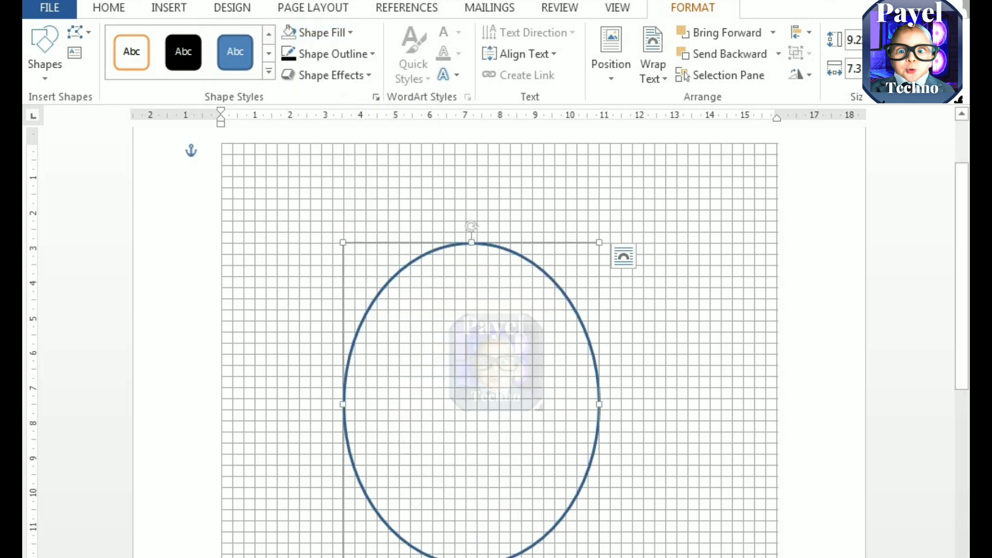
Step: Draw an isosceles triangle about 5.7 cm wide and 6 cm high and move it so its apex meets the oval's top
left_click(168, 7)
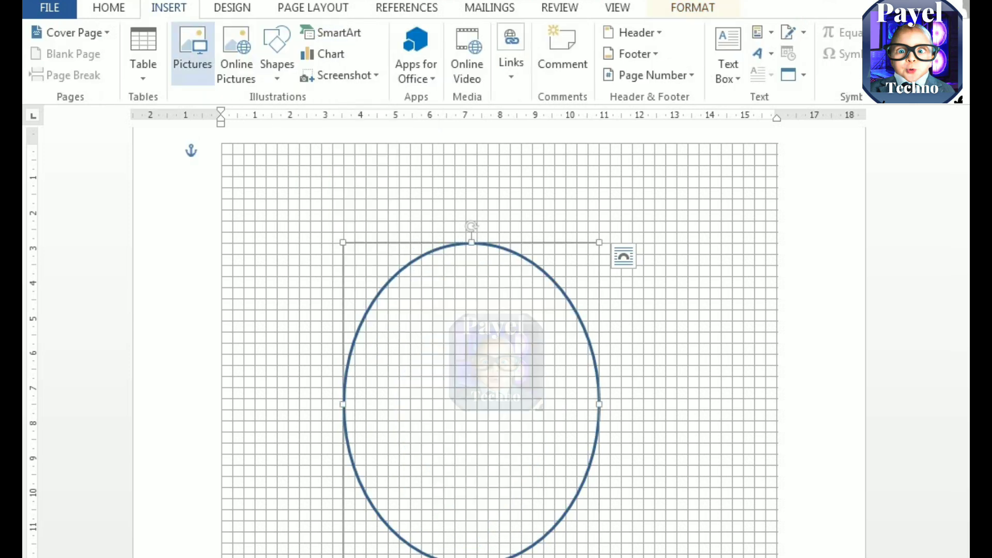
left_click(277, 51)
left_click(381, 118)
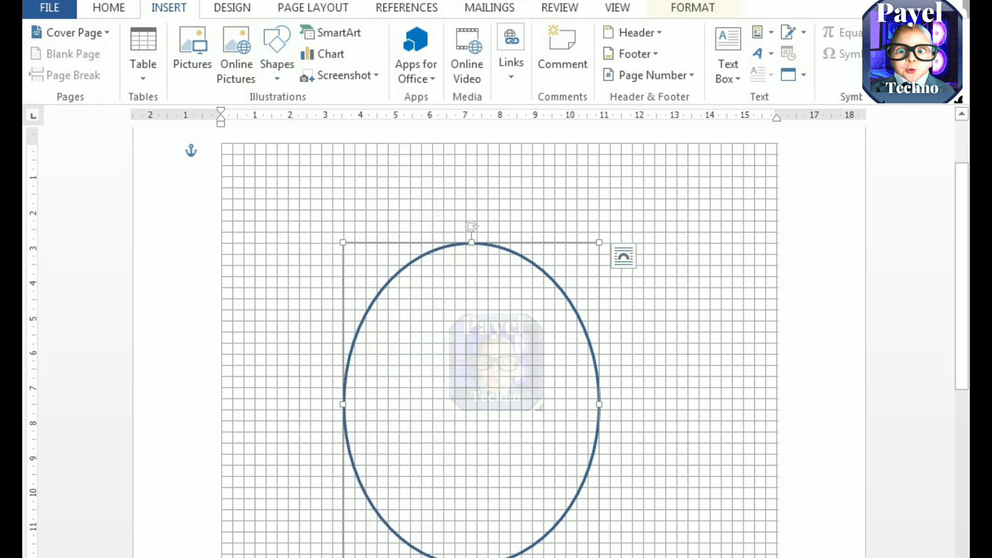
mouse_move(410, 264)
left_mouse_down()
mouse_move(457, 367)
mouse_move(566, 456)
mouse_move(610, 476)
left_mouse_up()
left_click_drag(510, 403, 466, 381)
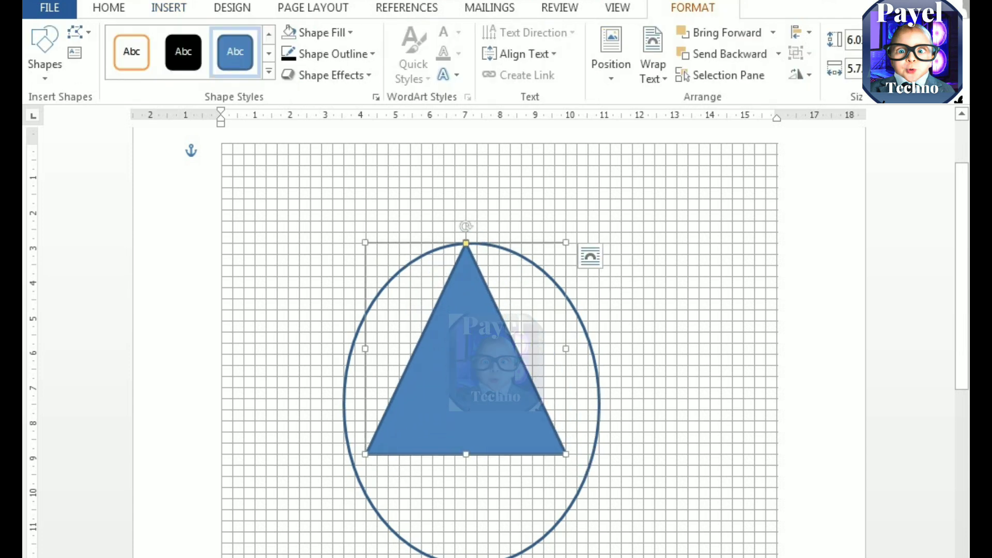
Step: Widen the triangle to about 7.2 cm so its base corners reach both sides of the oval
left_click_drag(366, 349, 342, 348)
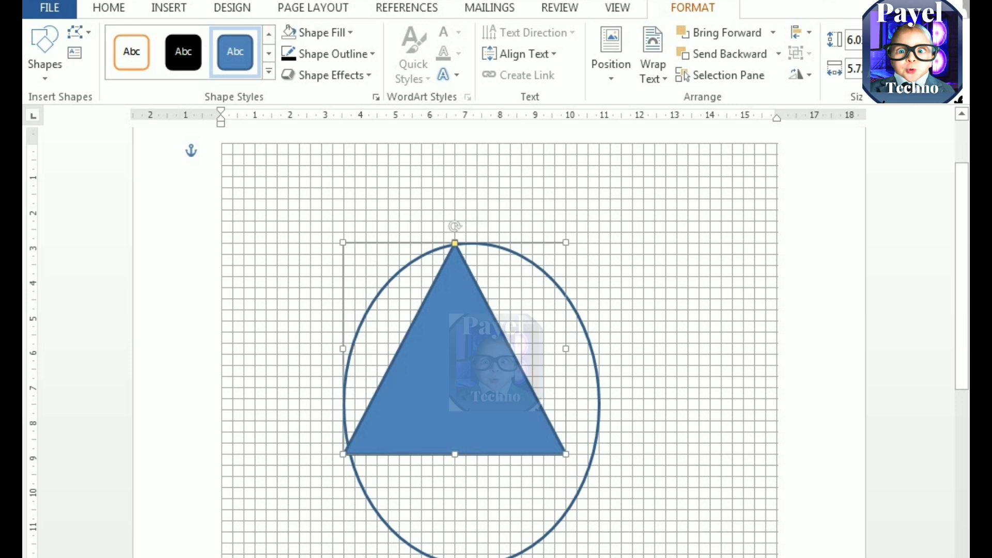
left_click_drag(566, 348, 588, 348)
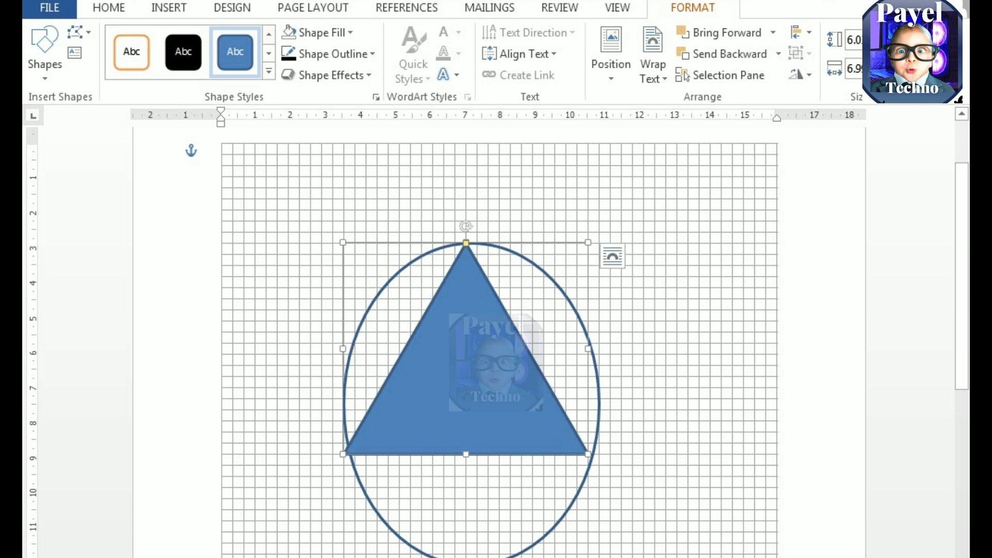
key("Right")
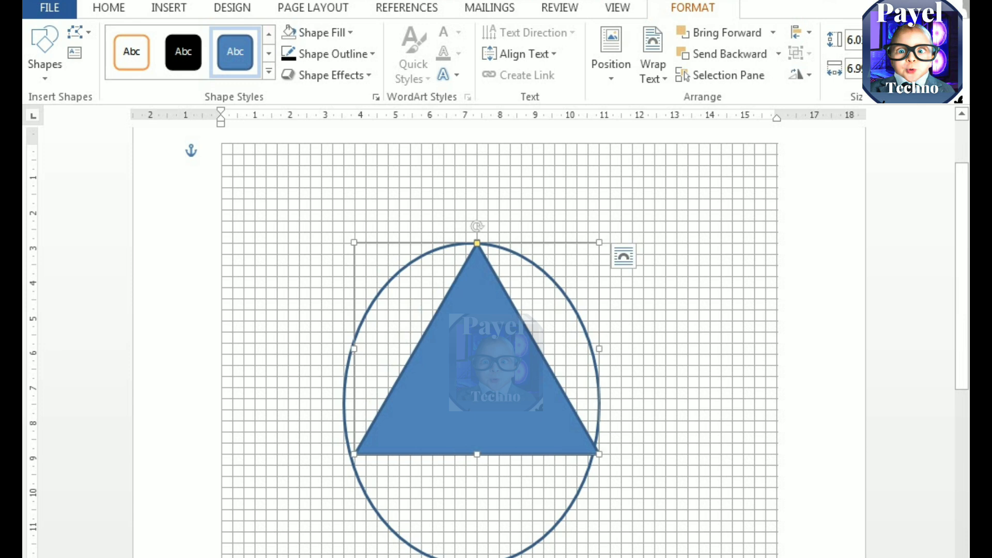
key("ctrl+z")
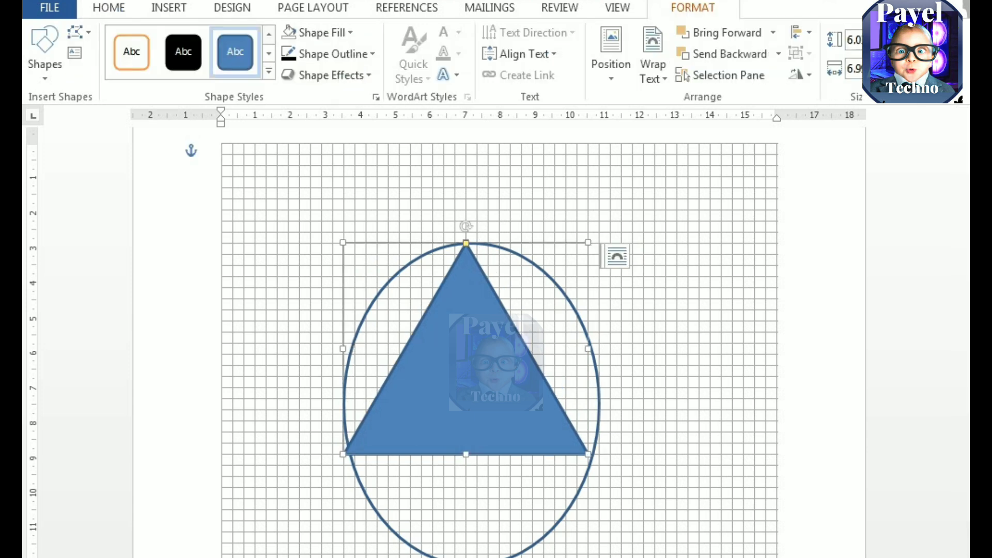
key("shift+Right")
key("shift+Right")
key("shift+Right")
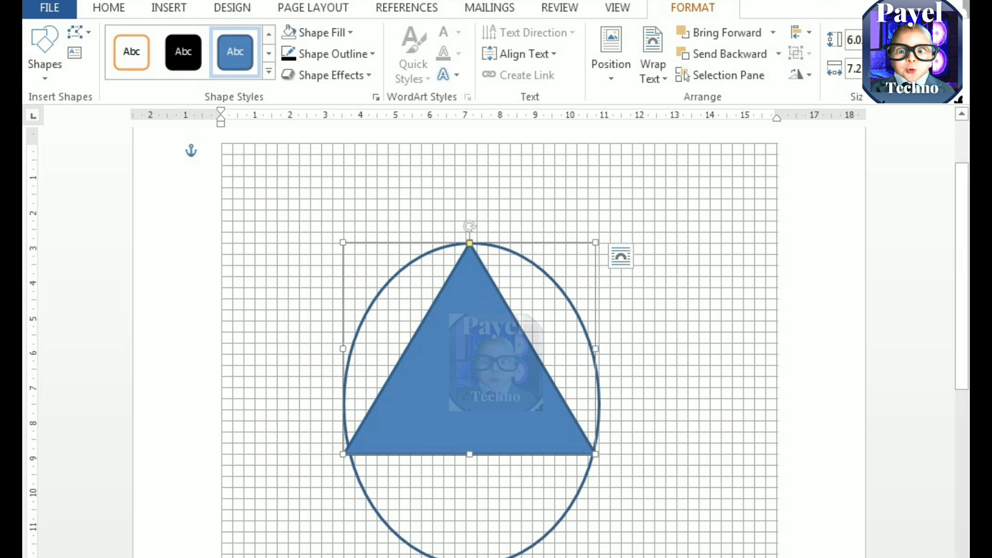
key("shift+Right")
key("shift+Down")
key("shift+Down")
key("shift+Down")
key("shift+Down")
key("shift+Down")
key("shift+Down")
key("shift+Down")
key("shift+Down")
key("shift+Down")
key("shift+Down")
key("shift+Down")
key("shift+Down")
key("shift+Down")
key("shift+Down")
key("shift+Down")
key("shift+Down")
key("shift+Down")
key("shift+Down")
key("shift+Down")
key("shift+Down")
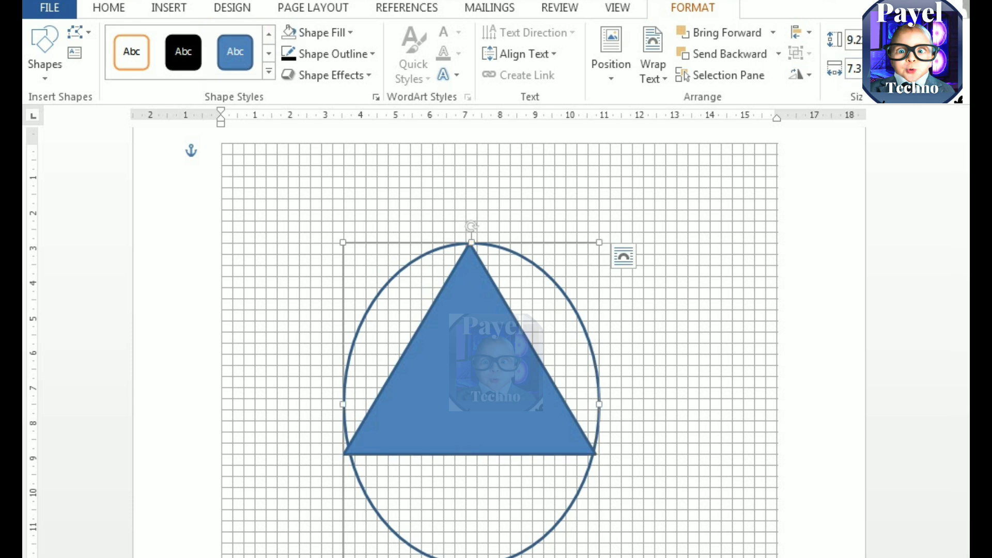
Step: Widen the oval to about 7.5 cm and shift it left so its right side lines up with the triangle's right corner
key("shift+Right")
key("shift+Right")
key("shift+Right")
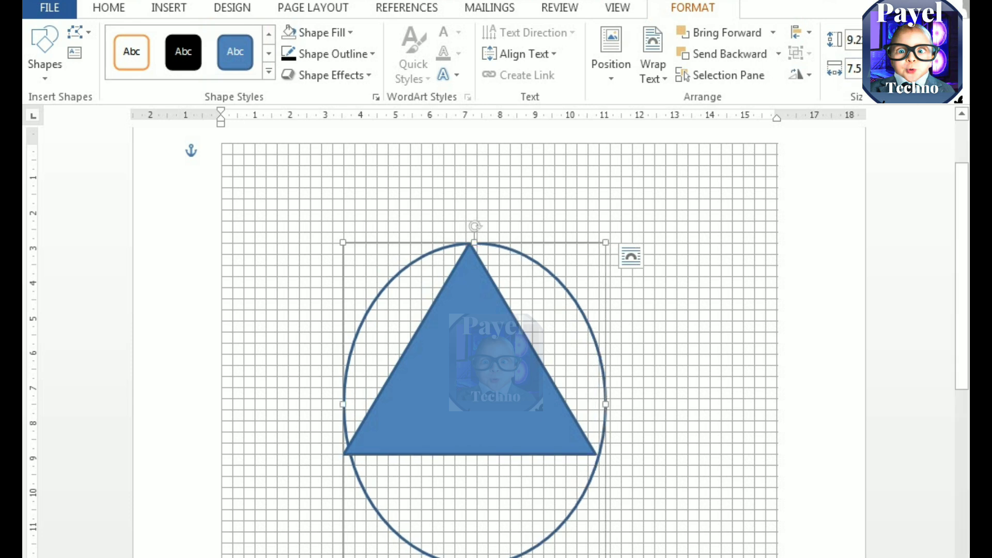
key("Left")
key("Left")
key("Left")
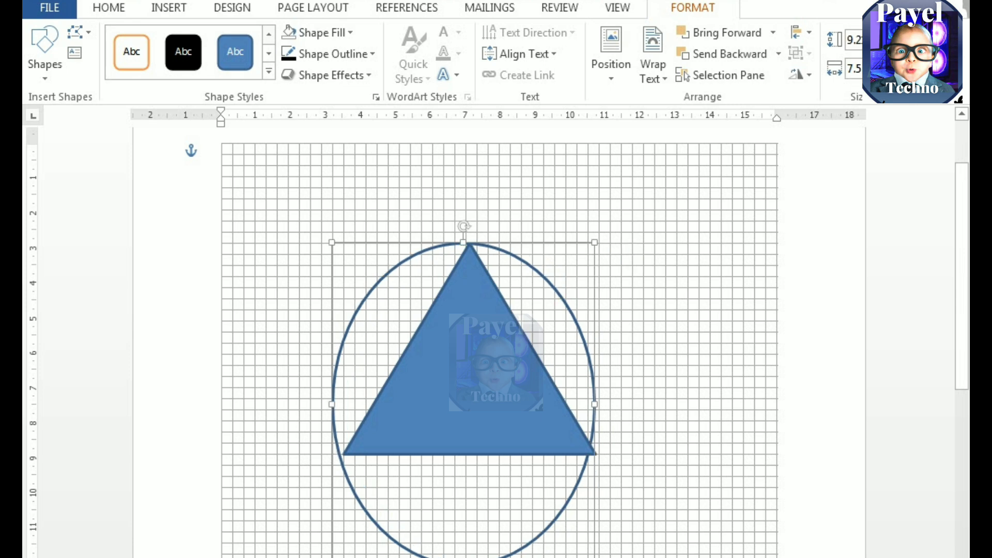
key("Right")
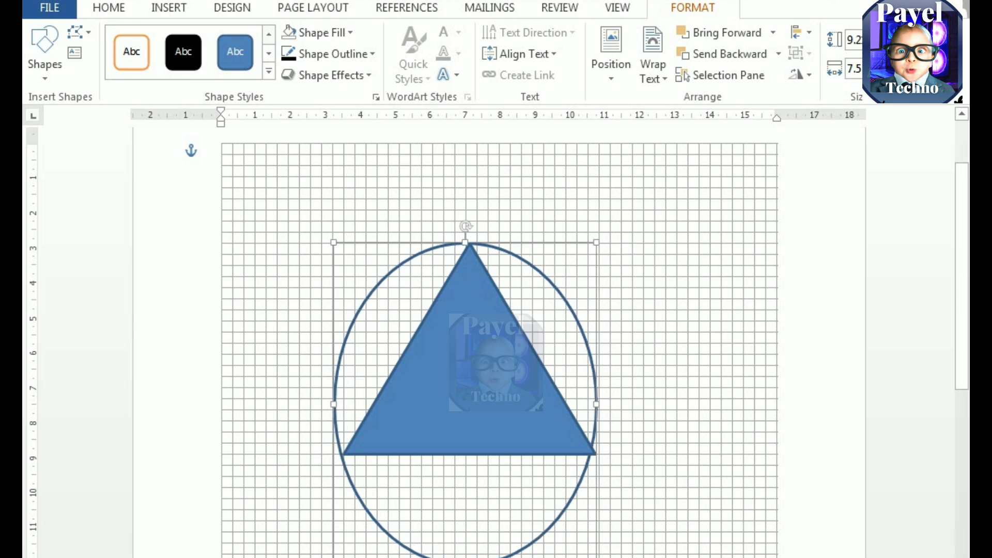
Step: Lower the oval by one grid square and adjust it sideways until it is centred around the triangle
key("Down")
key("Down")
key("Down")
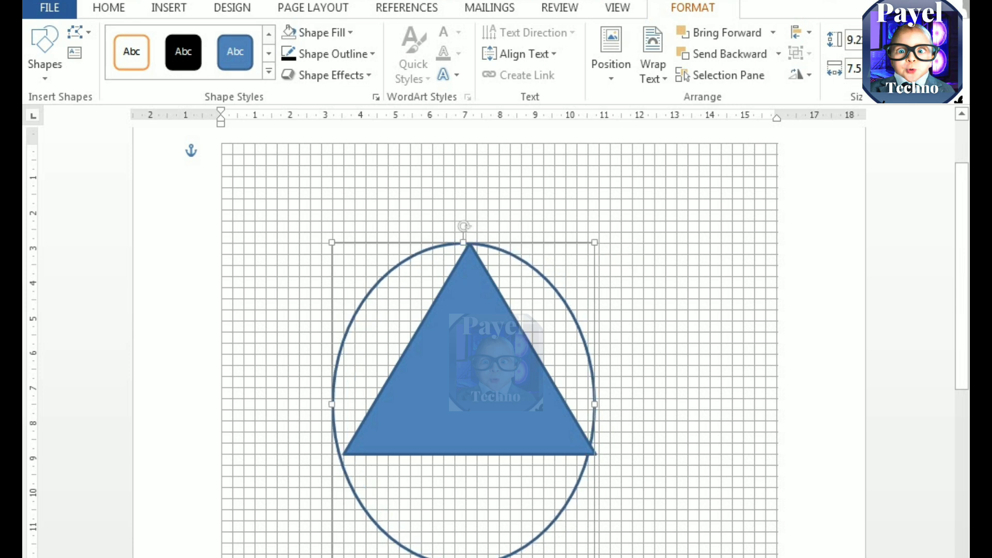
key("Right")
key("Right")
key("Right")
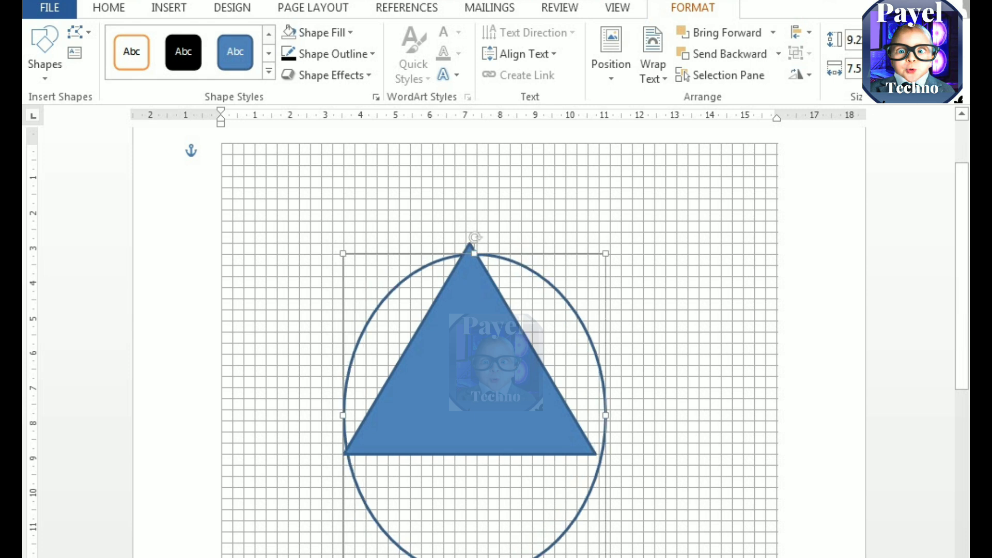
key("Left")
key("Left")
key("Left")
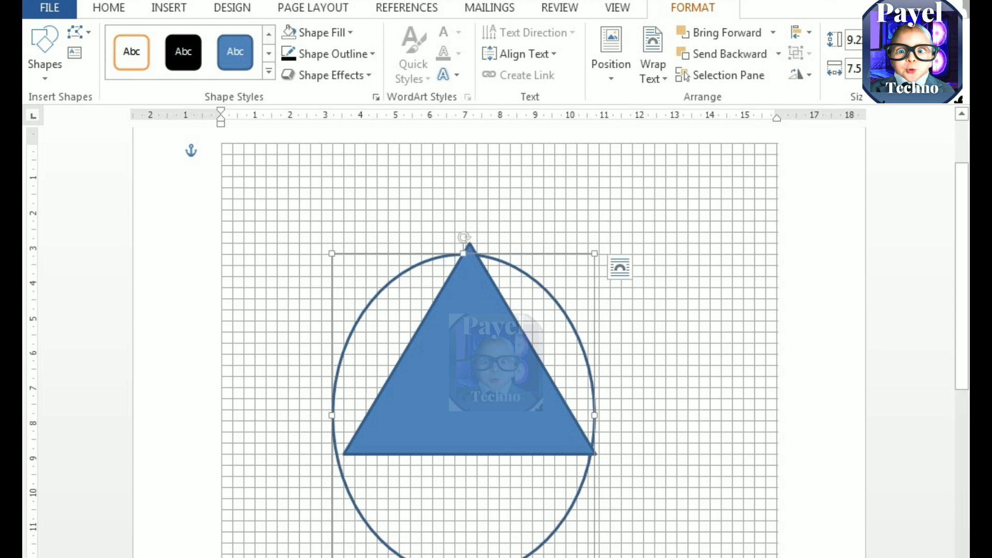
key("Right")
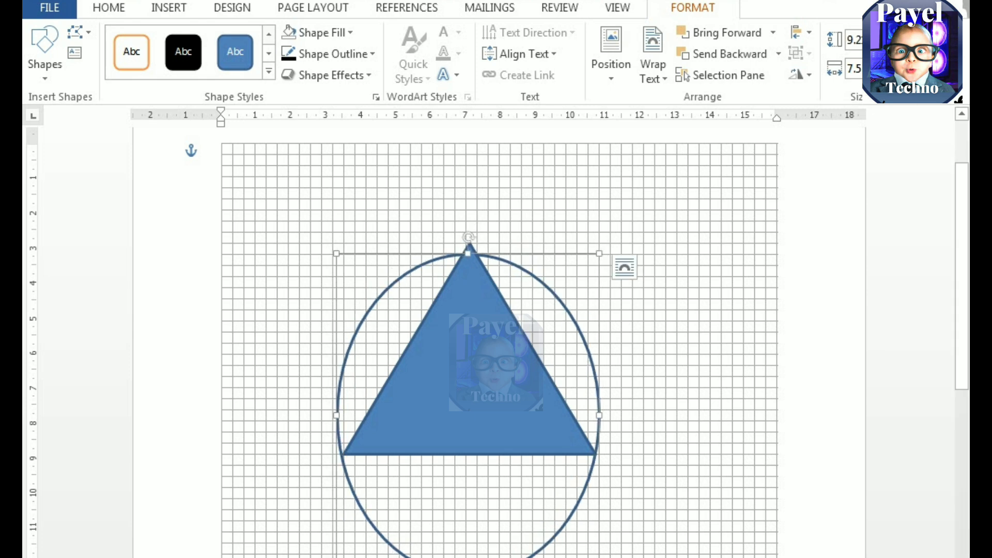
key("Escape")
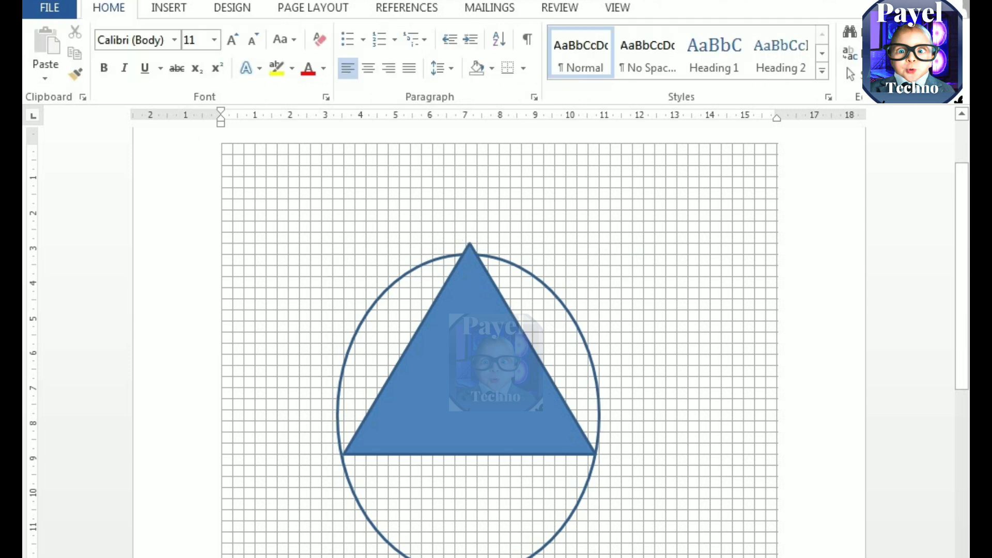
Step: Increase the oval's height to about 9.7 cm and move it up one grid square so its top meets the triangle's apex
left_click(561, 302)
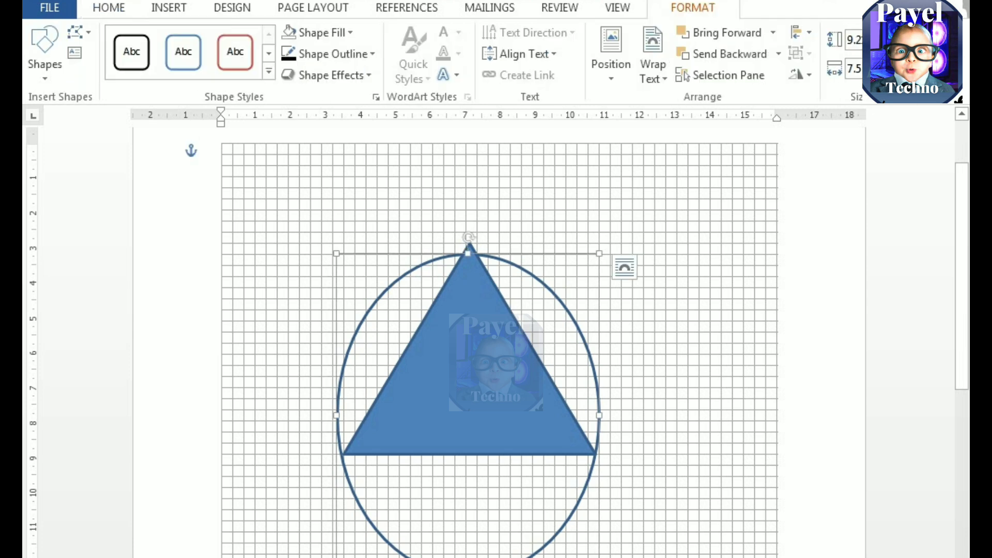
left_click(902, 36)
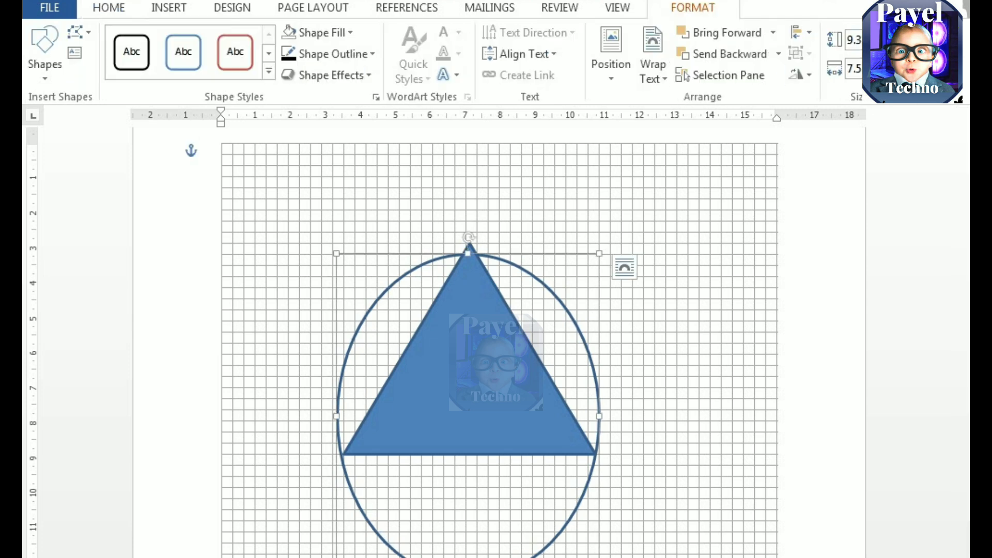
left_click(902, 36)
left_click(902, 36)
left_click(902, 36)
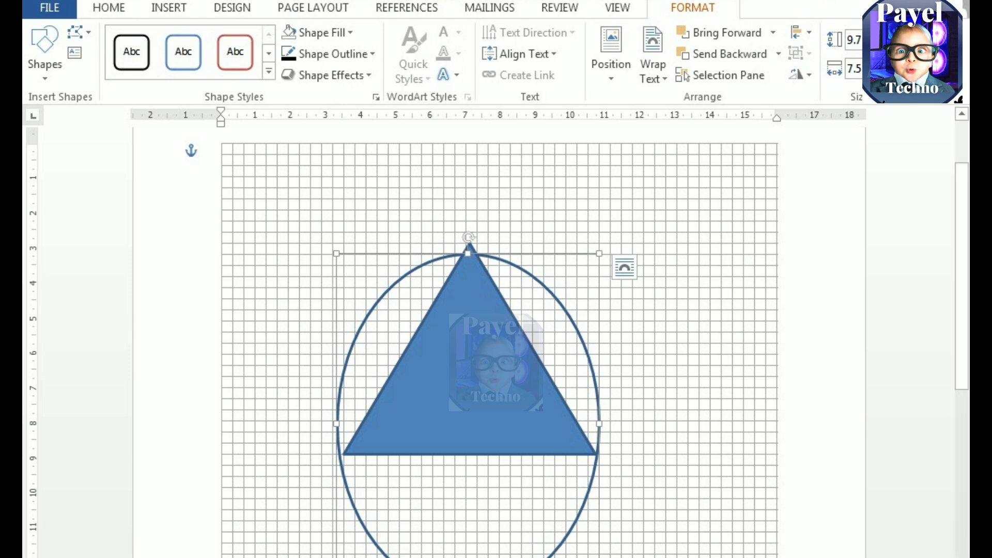
key("Up")
key("Escape")
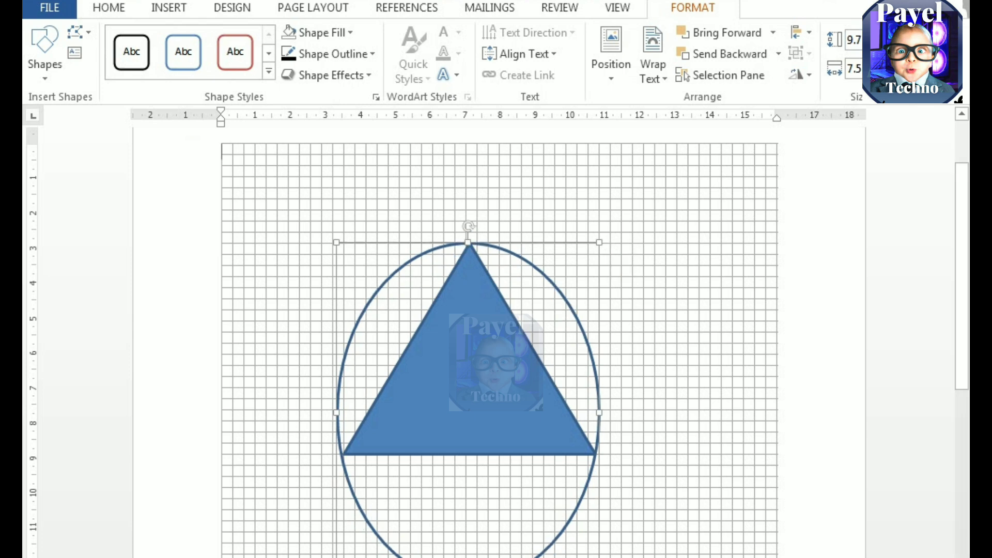
Step: Set the triangle to No Fill so that only its outline remains
left_click(469, 362)
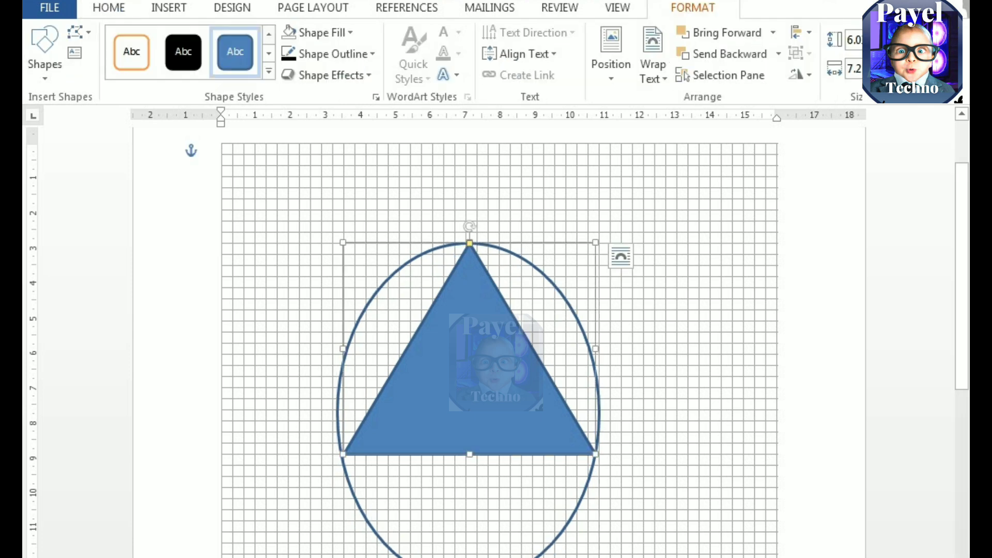
left_click(324, 33)
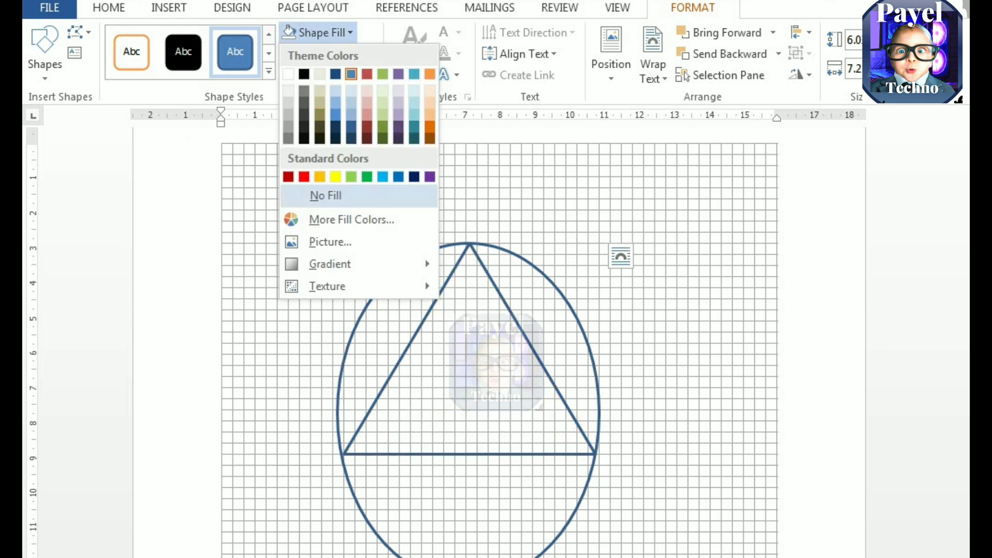
left_click(322, 195)
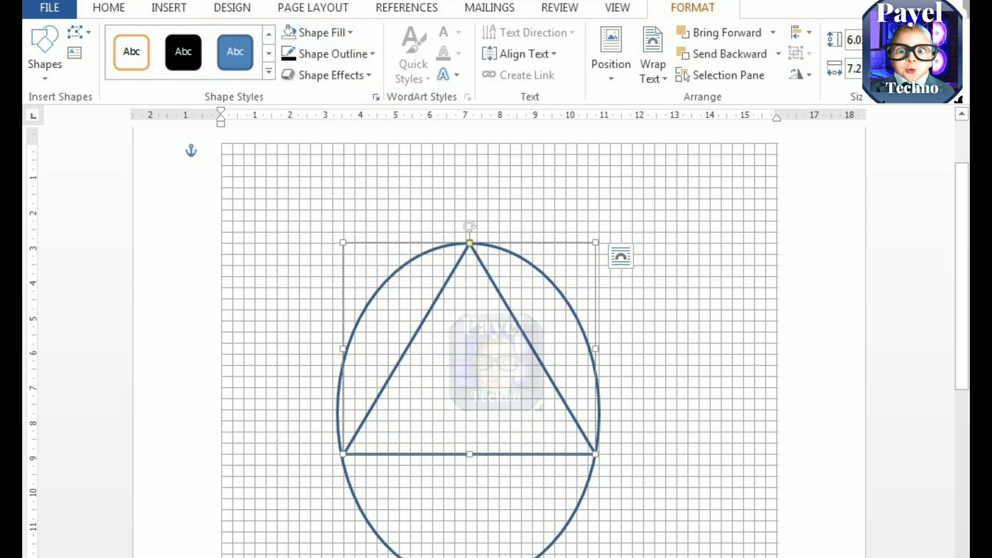
Step: Duplicate the triangle, resize the copy to about 7.2 cm wide and 2.9 cm high, and align its base with the original's base
key("ctrl+d")
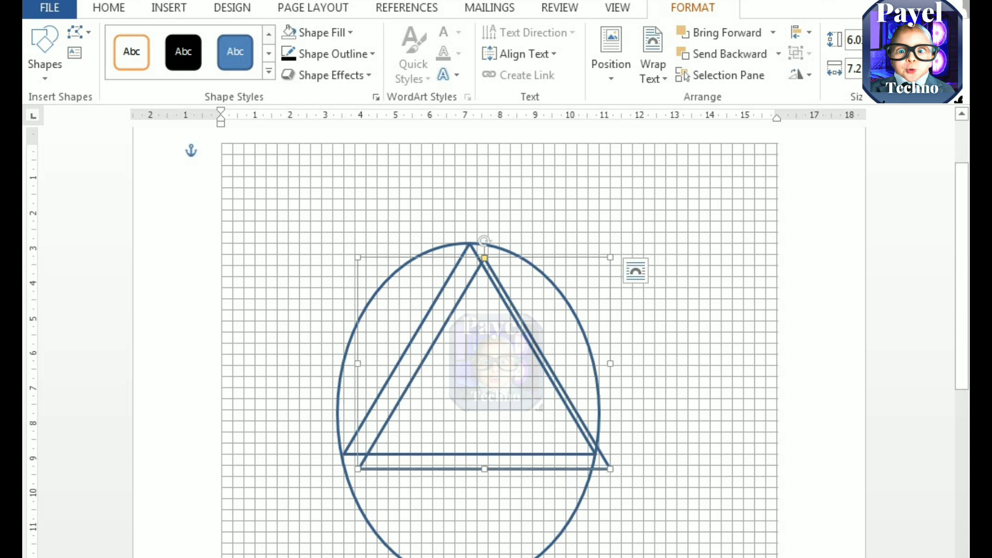
left_click_drag(610, 257, 533, 365)
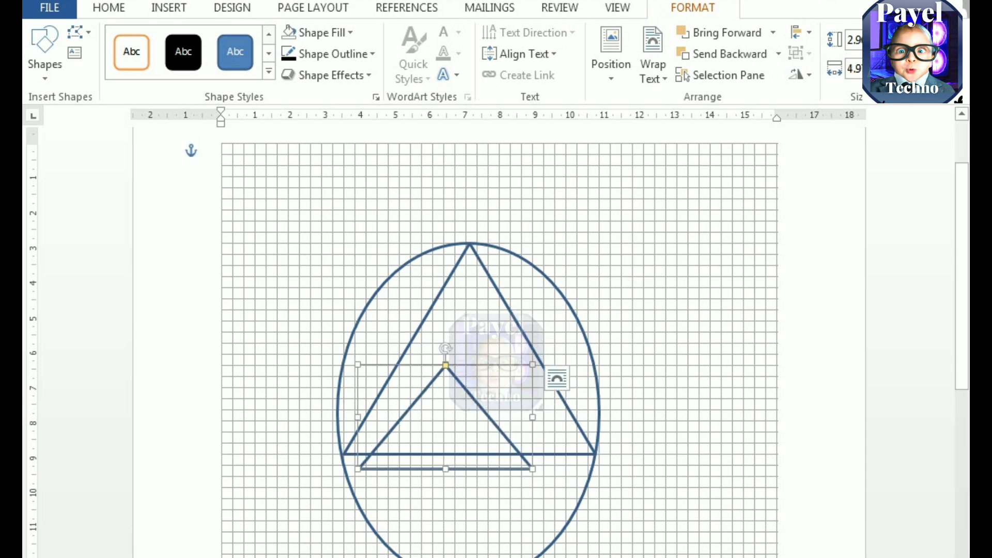
key("Up")
key("Up")
key("Left")
key("Left")
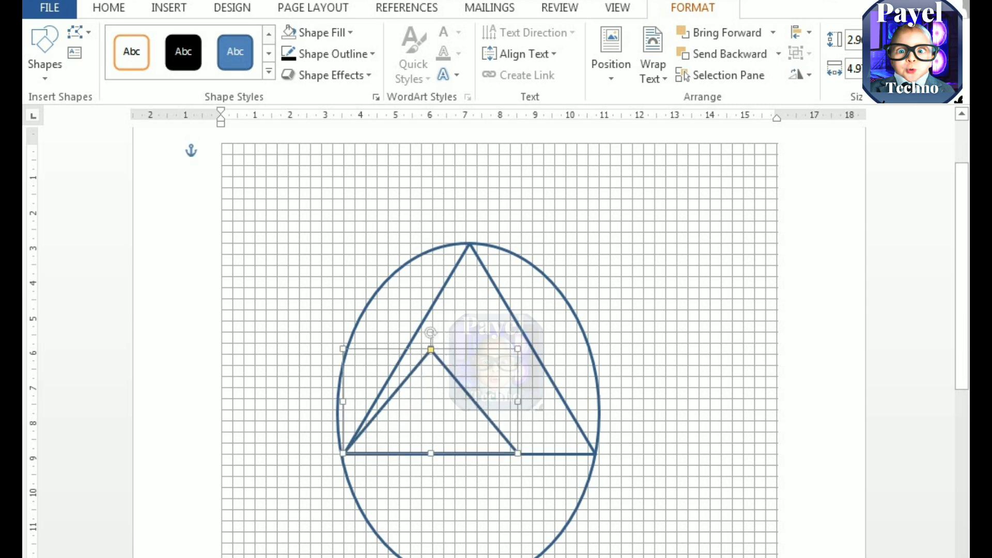
left_click_drag(517, 401, 595, 401)
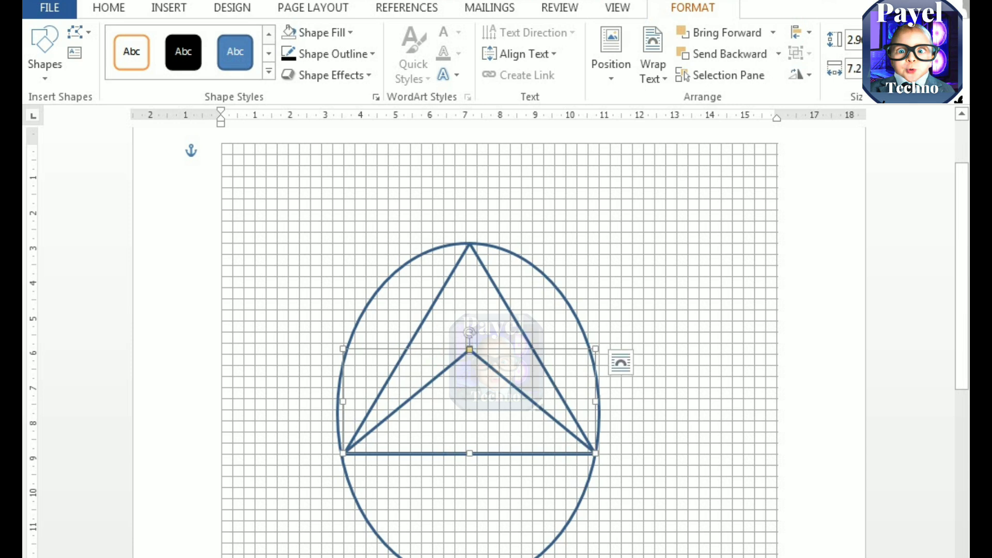
Step: Draw a vertical line about 9.7 cm long from the large triangle's apex down to the bottom of the oval
left_click(222, 152)
left_click(169, 8)
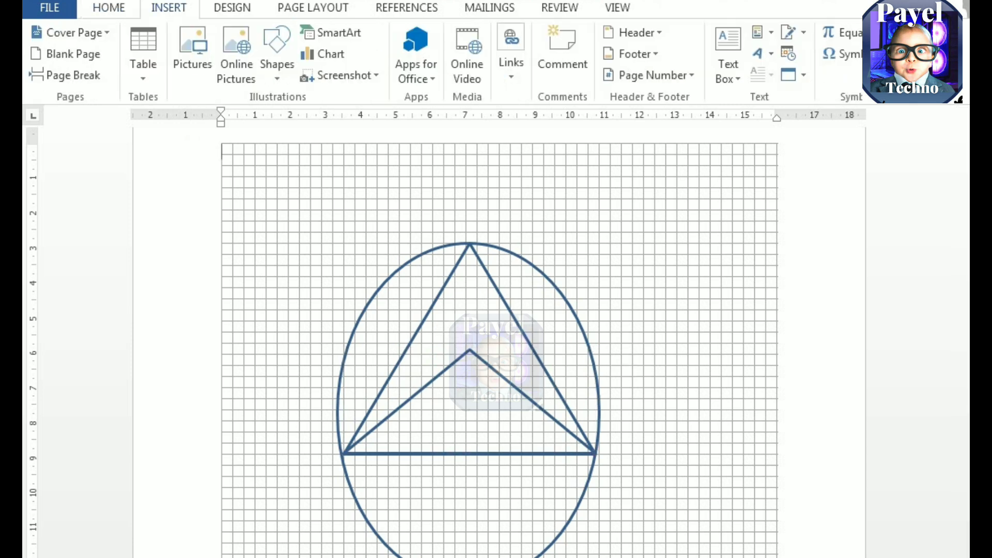
left_click(276, 35)
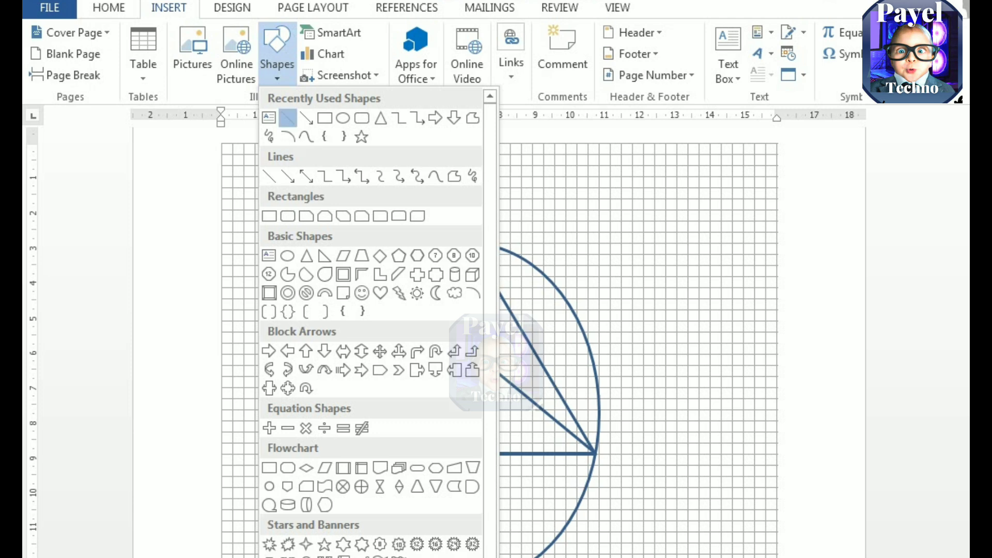
left_click(288, 118)
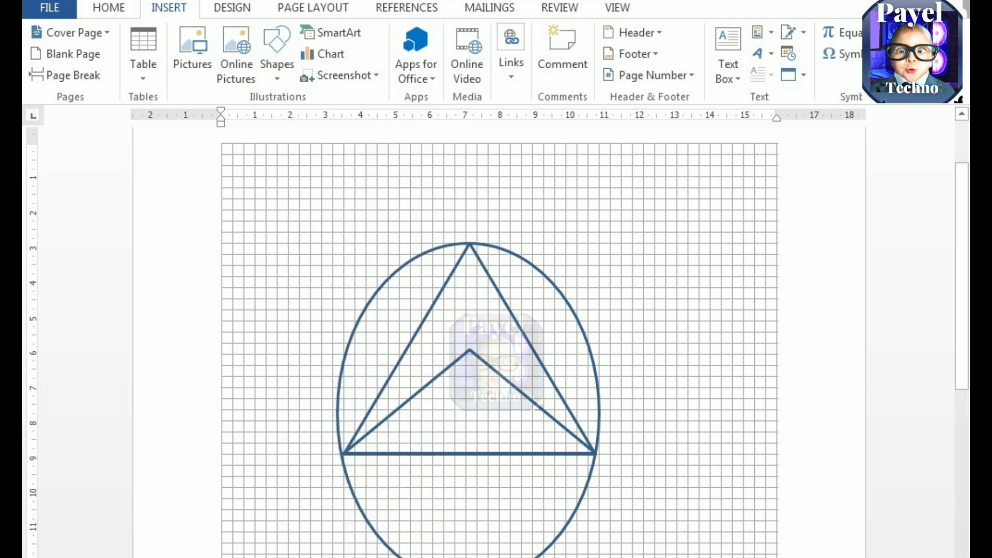
left_click_drag(467, 248, 466, 557)
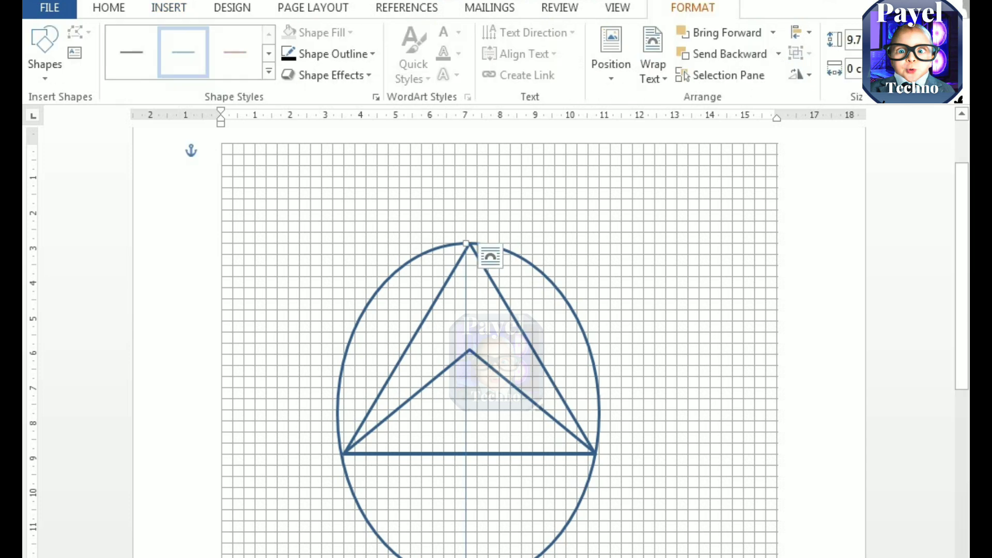
Step: Set the vertical line's outline to black with a weight of 2¼ pt
left_click(331, 54)
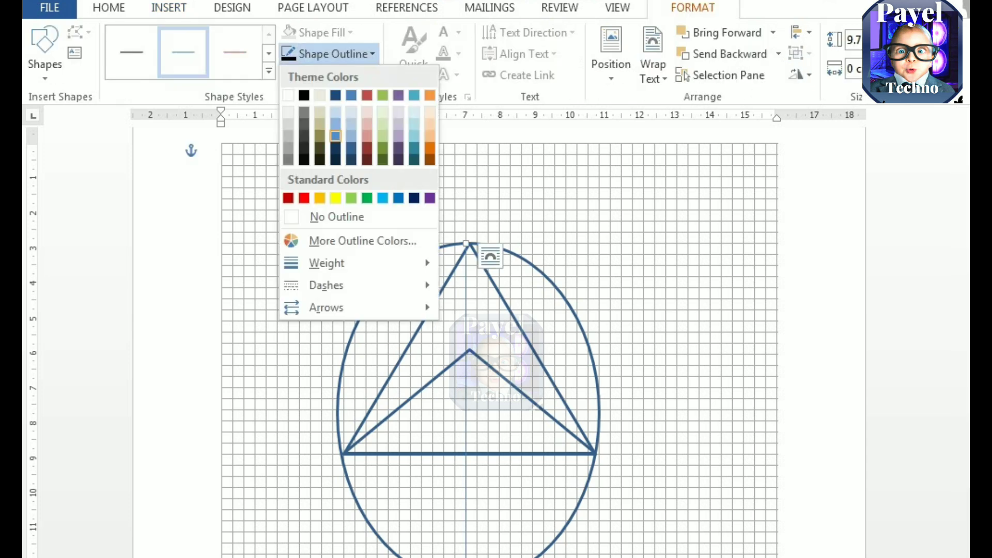
left_click(304, 95)
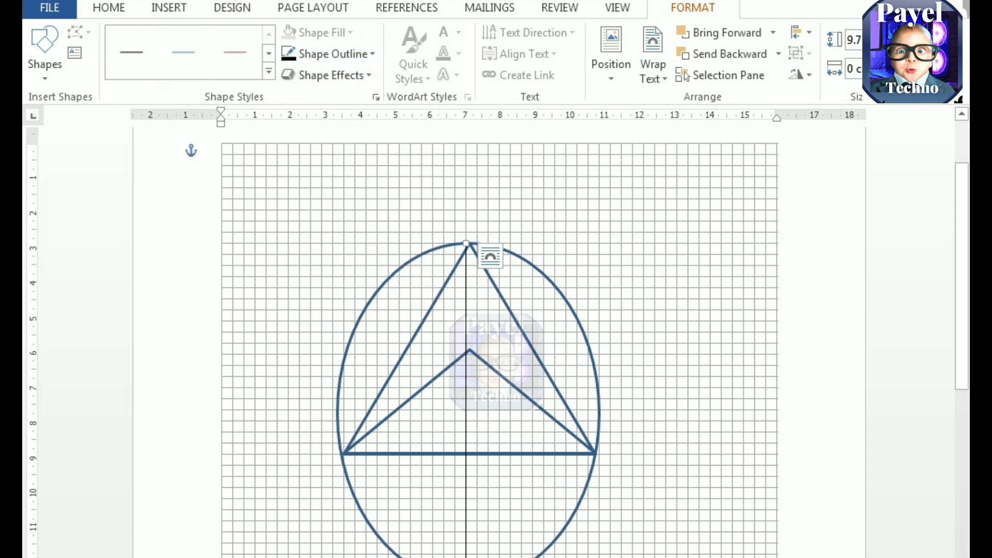
left_click(331, 54)
mouse_move(327, 263)
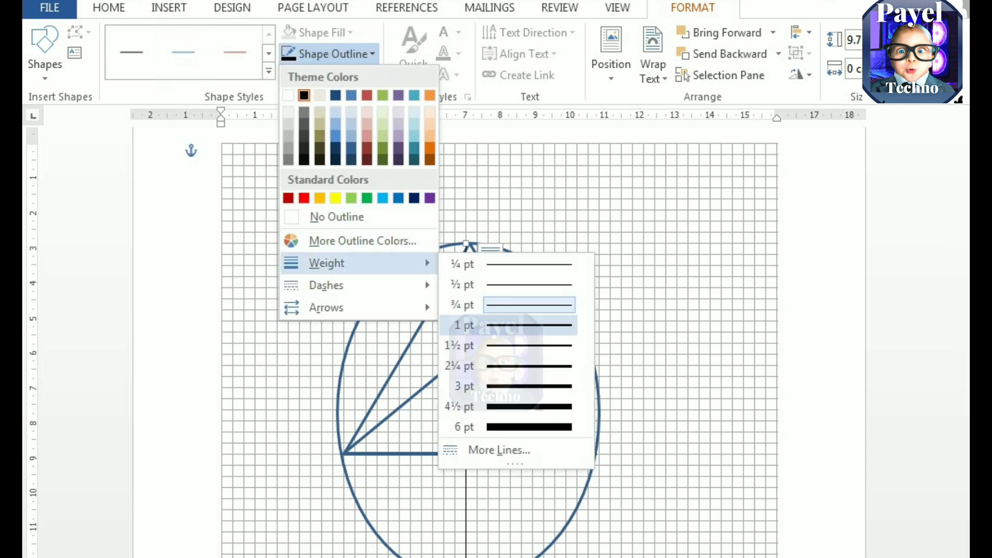
left_click(481, 366)
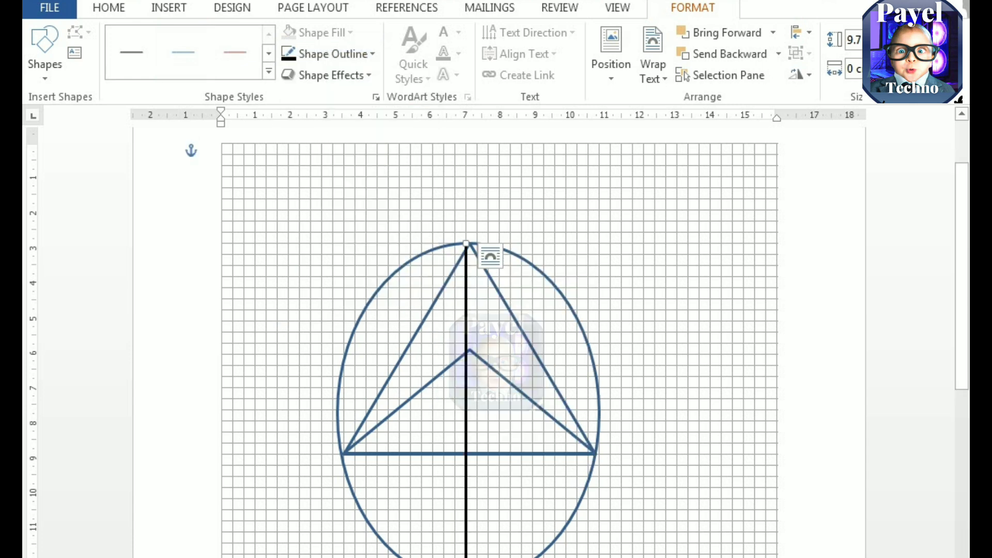
Step: Hide the document gridlines to allow finer positioning of the vertical line
key("Right")
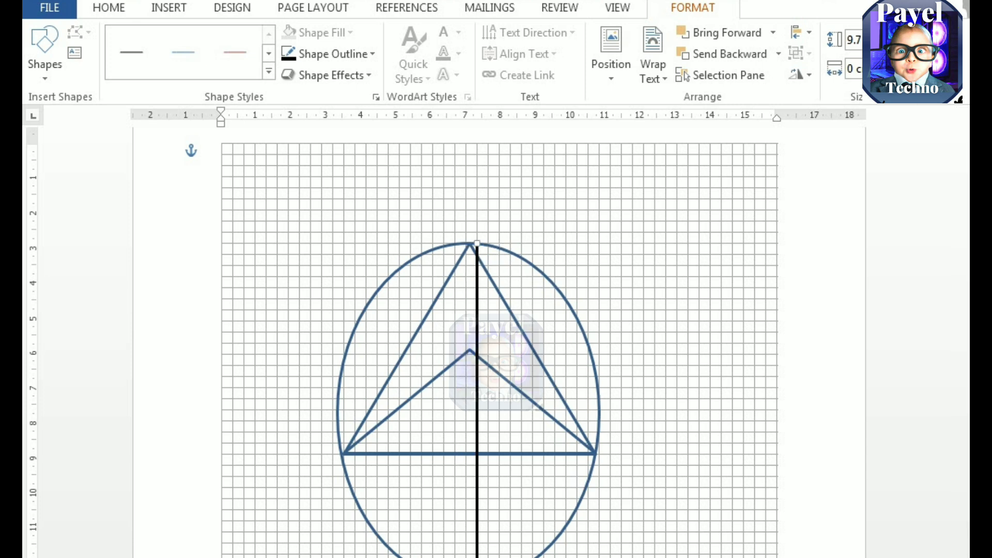
key("Left")
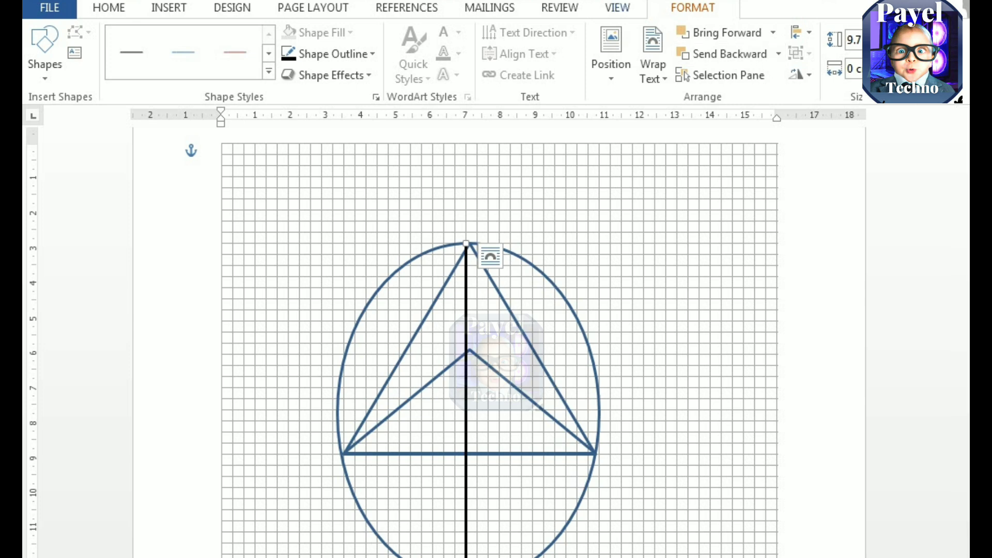
left_click(618, 8)
left_click(223, 54)
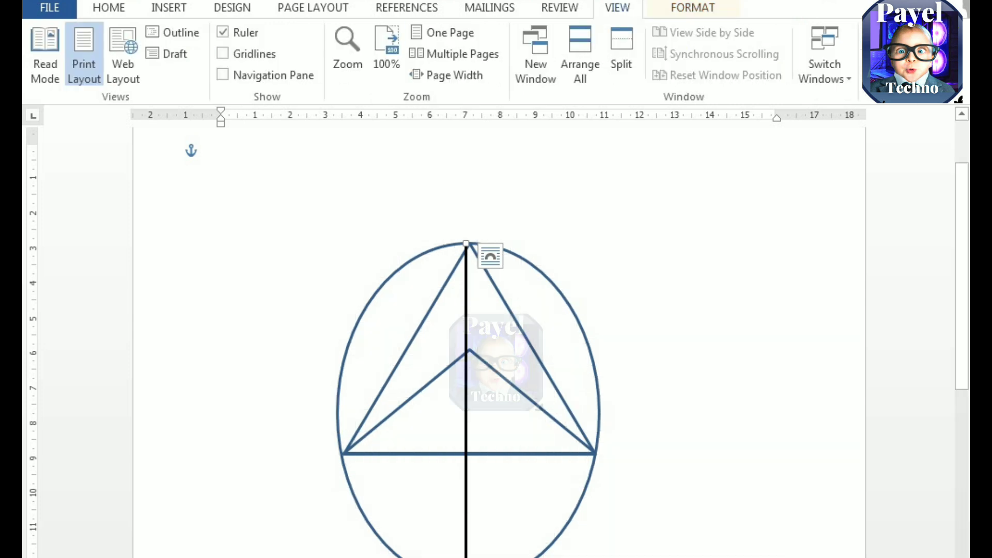
Step: Nudge the vertical line sideways until its top end lines up with the large triangle's apex
key("Right")
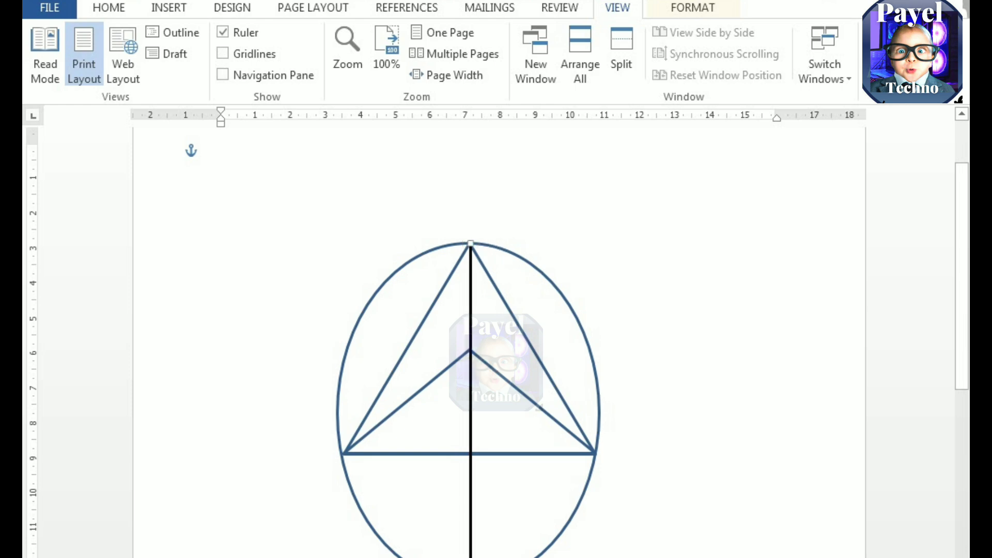
key("Left")
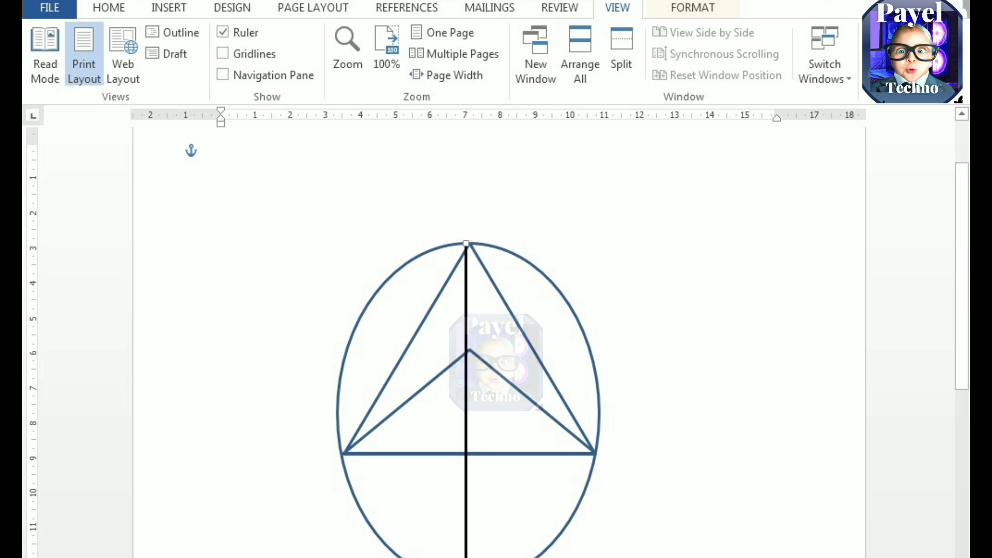
key("Right")
key("Right")
key("Left")
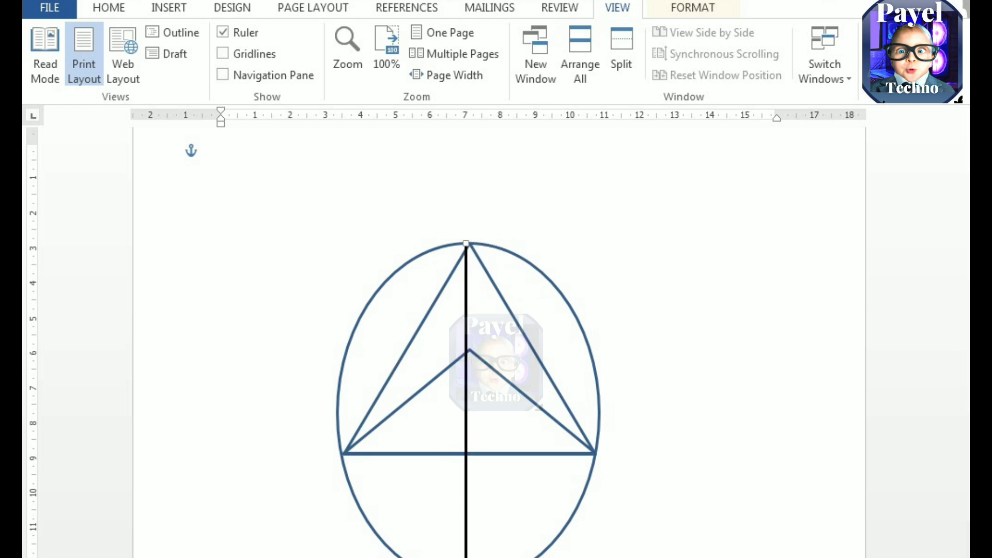
key("Right")
key("Left")
key("Left")
key("Right")
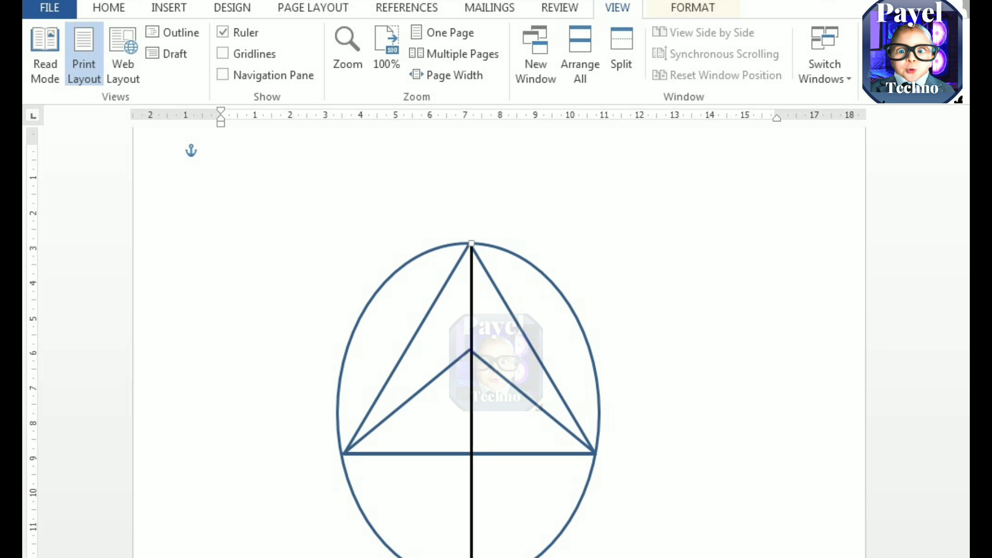
key("Left")
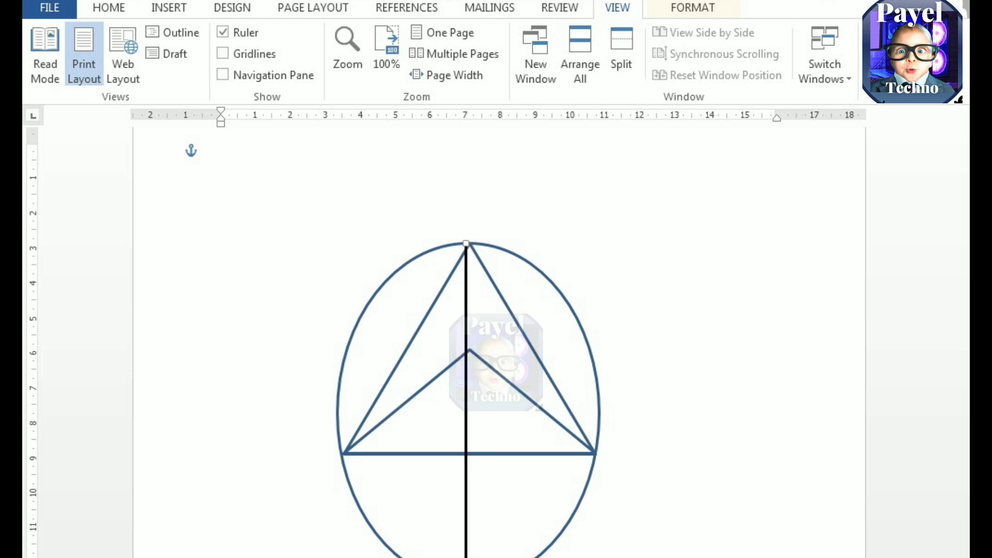
key("Right")
key("Left")
key("Right")
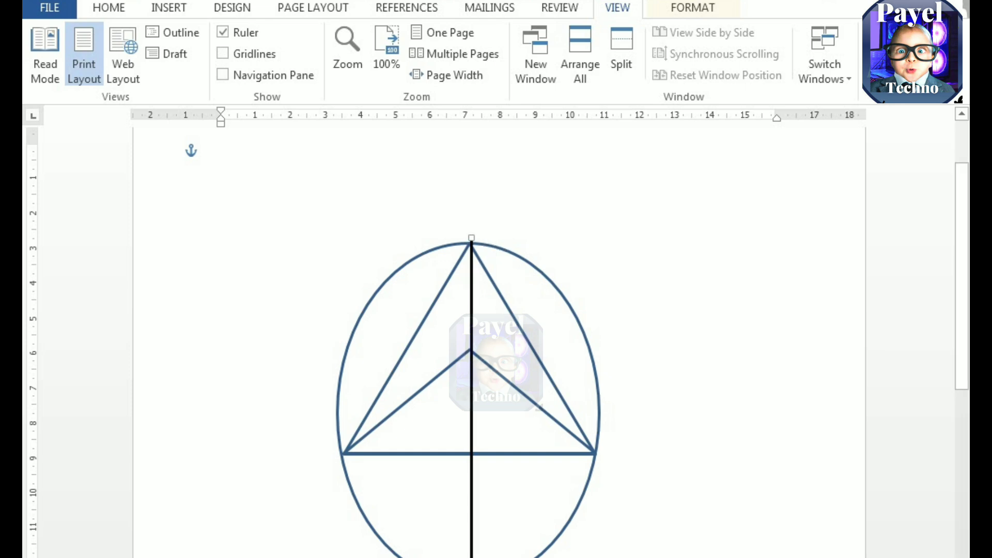
Step: Shift the line's lower end slightly left, and fine-nudge the whole line down and left so it starts at the apex
left_click_drag(471, 557, 465, 557)
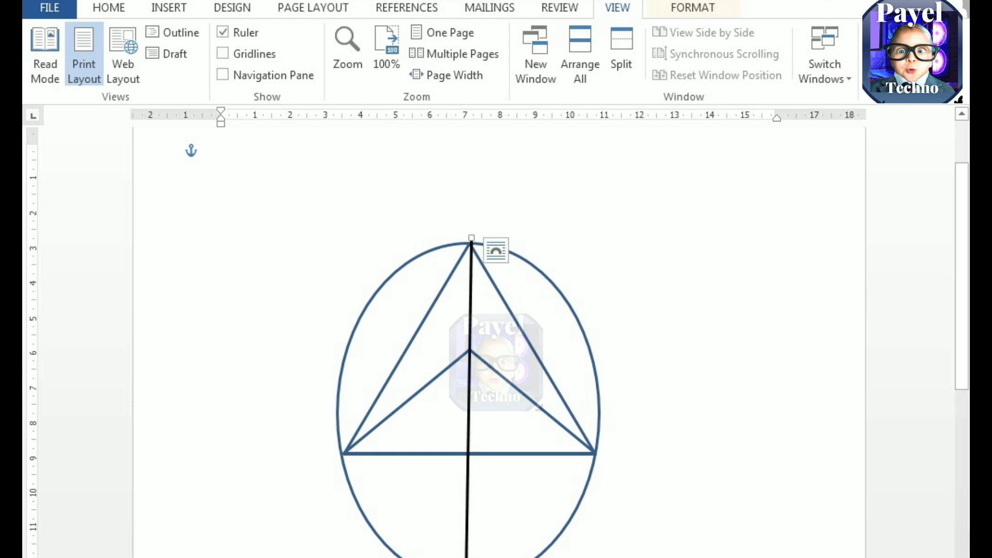
key("Escape")
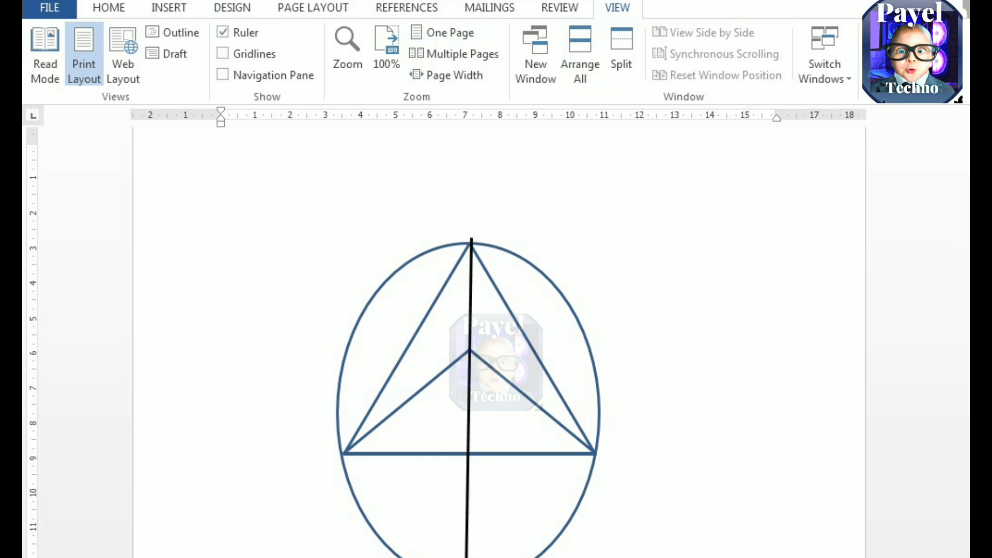
left_click(470, 398)
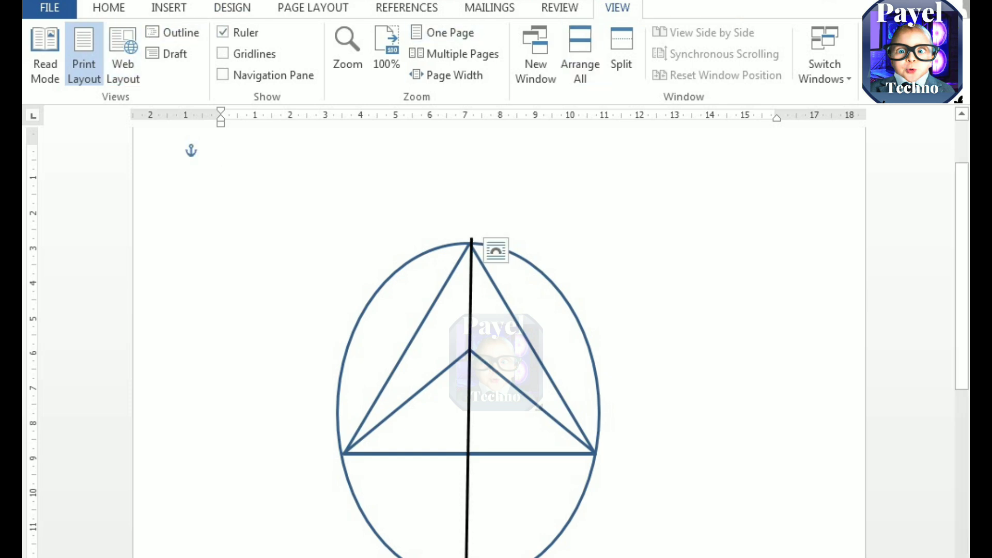
key("Escape")
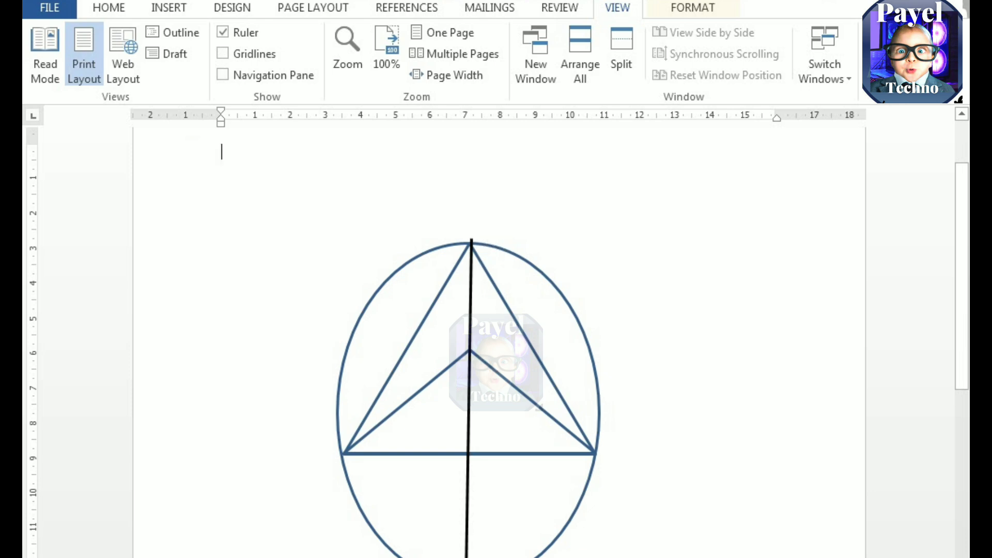
left_click(470, 397)
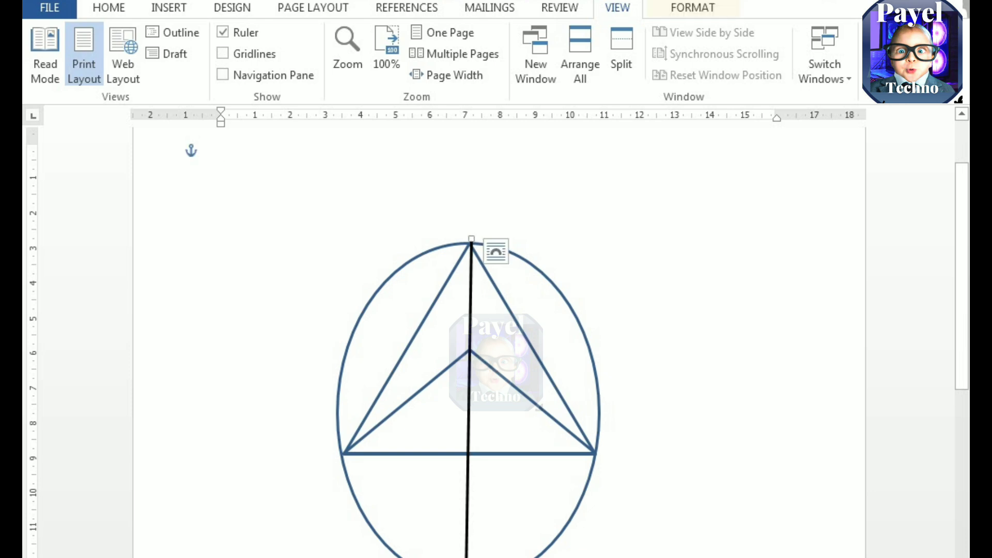
key("ctrl+Down")
key("ctrl+Down")
key("ctrl+Left")
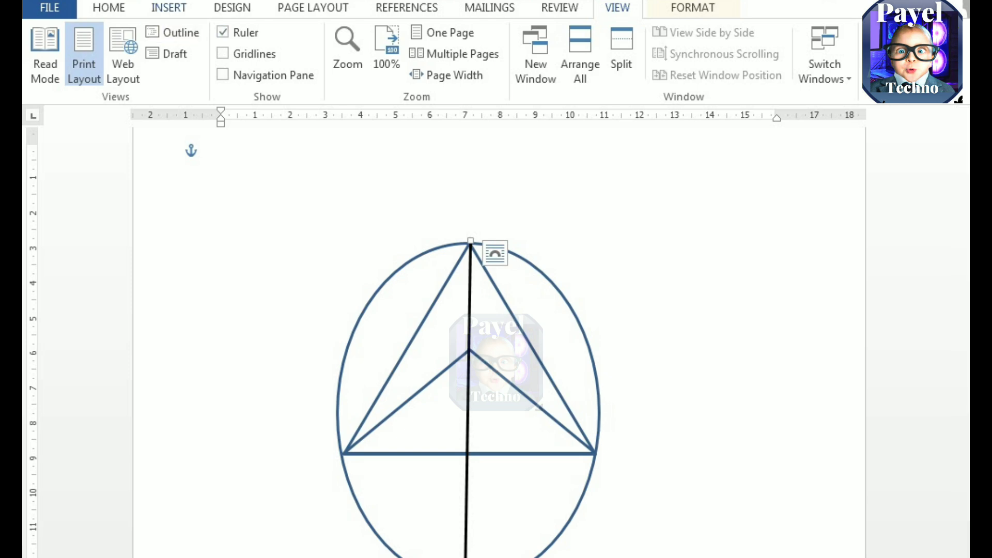
Step: Select the oval, both triangles and the line together and set their outlines to black
left_click(109, 7)
left_click(847, 67)
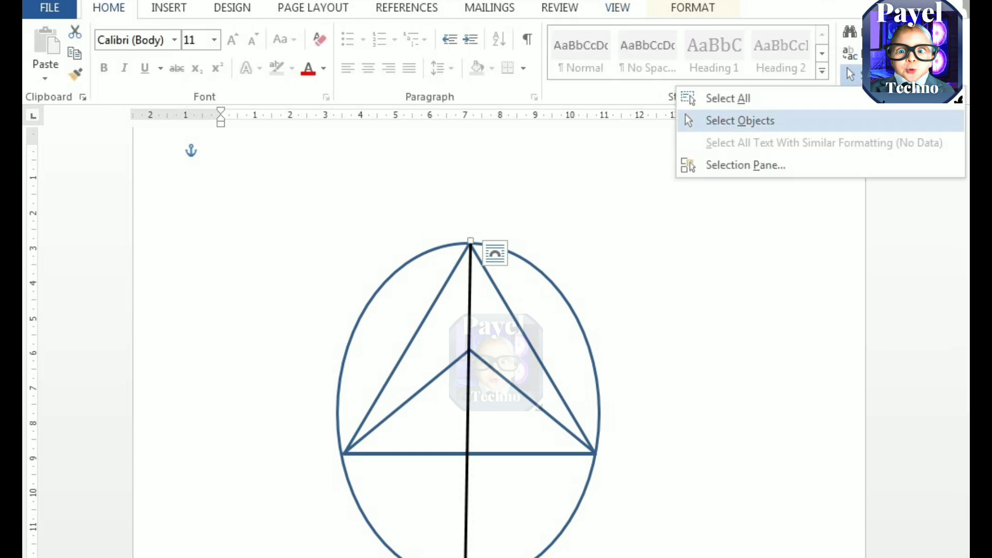
left_click(687, 119)
mouse_move(225, 175)
left_mouse_down()
mouse_move(422, 295)
mouse_move(687, 555)
left_mouse_up()
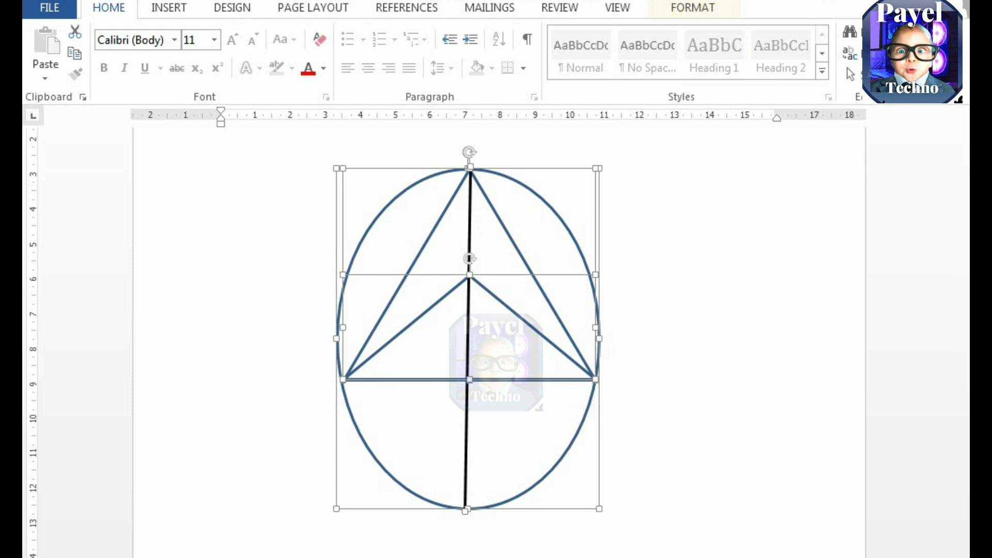
left_click(692, 7)
left_click(334, 53)
mouse_move(327, 263)
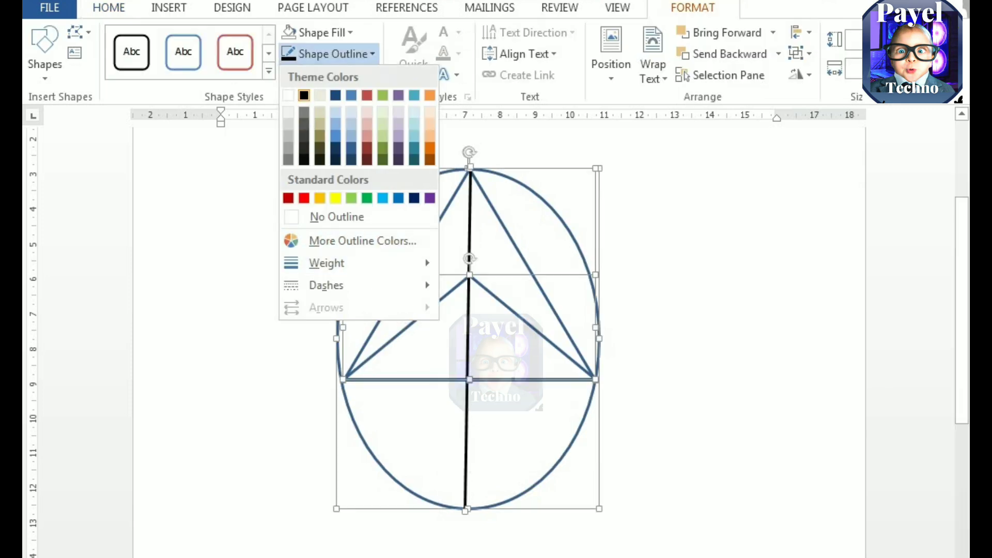
left_click(304, 95)
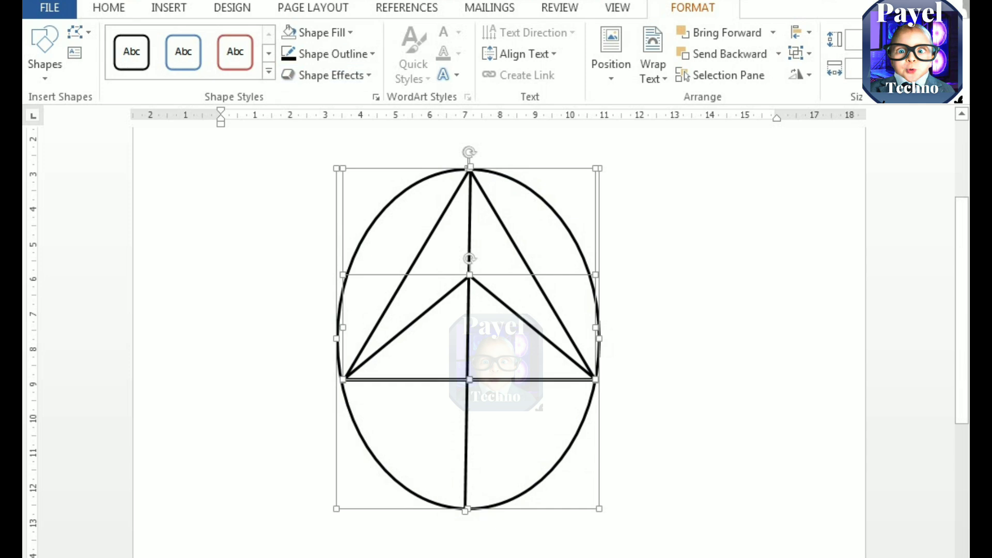
triple_click(543, 551)
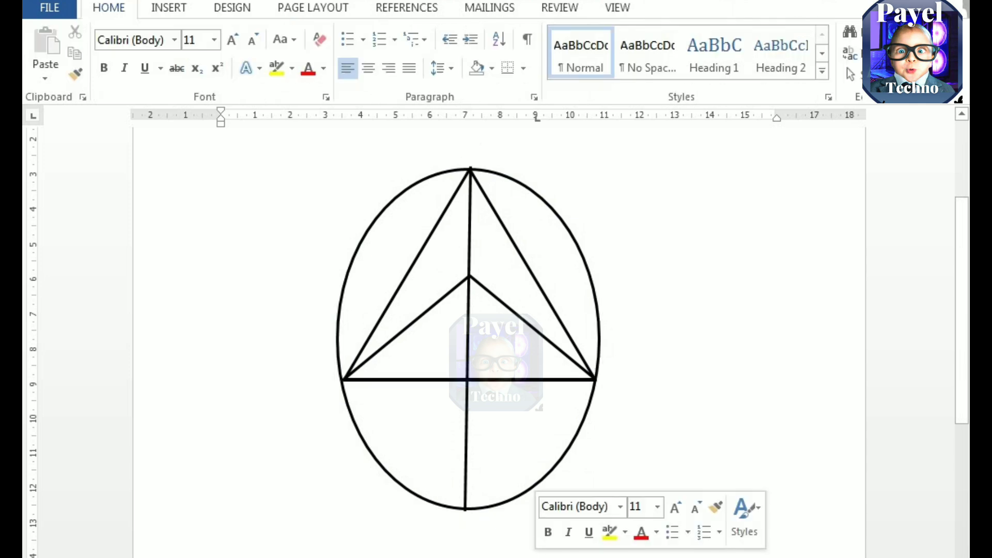
key("ctrl+z")
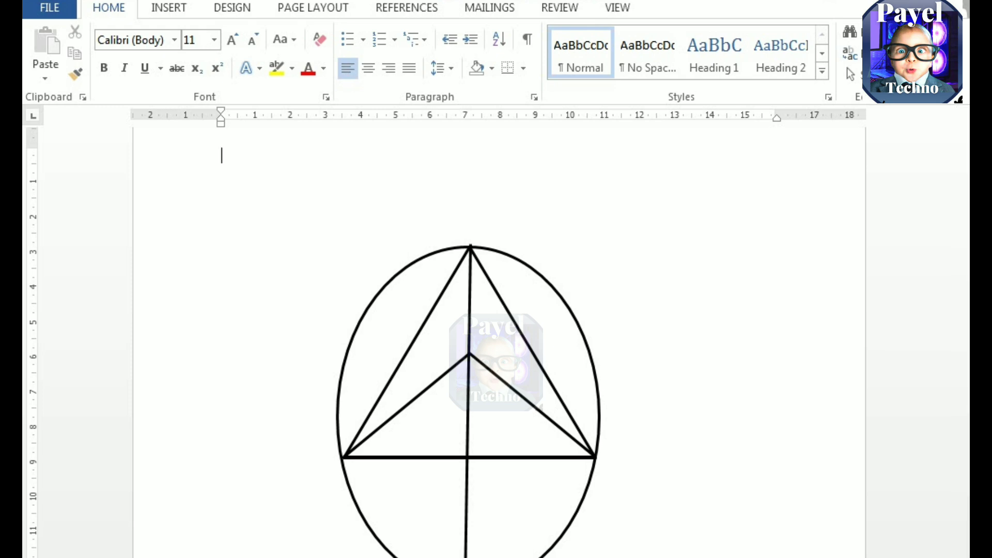
Step: Draw a text box about 1.7 cm wide and 1.1 cm high above the oval, enter "A", and move it to the apex
left_click(169, 8)
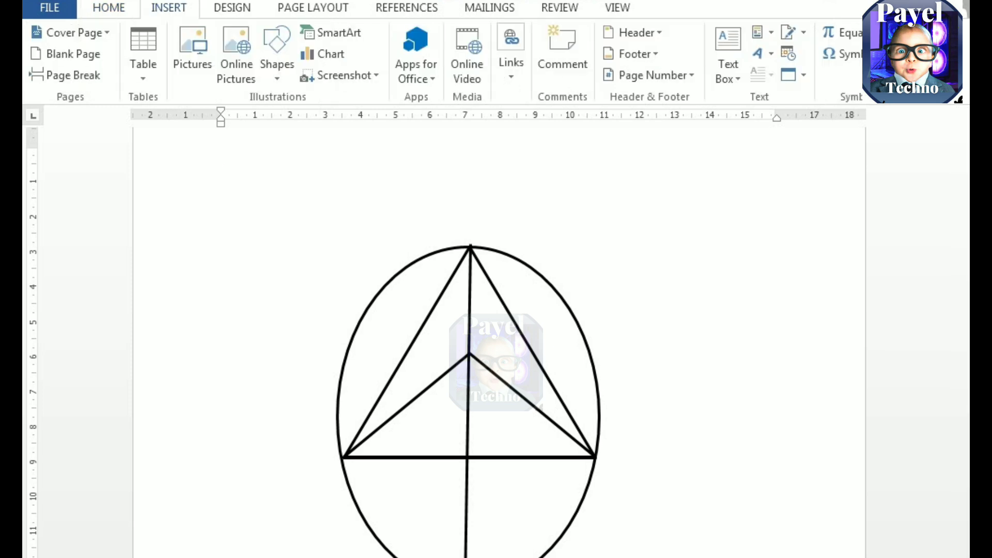
left_click(728, 57)
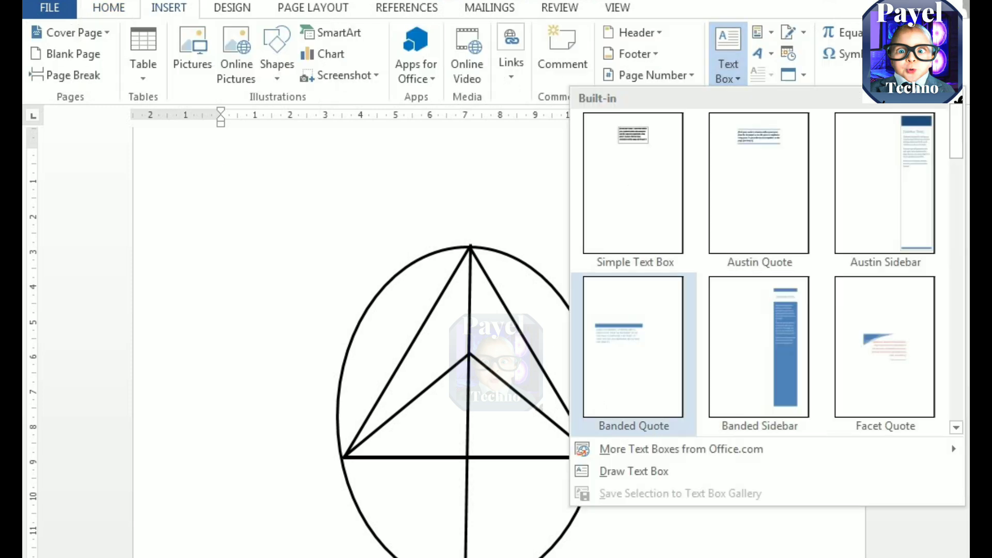
left_click(633, 471)
left_click_drag(453, 192, 506, 231)
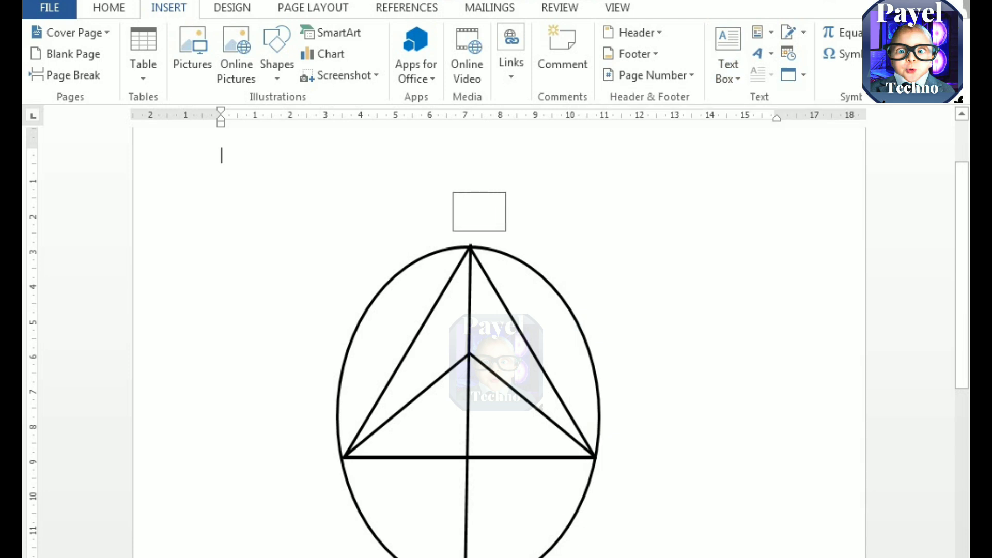
type("a")
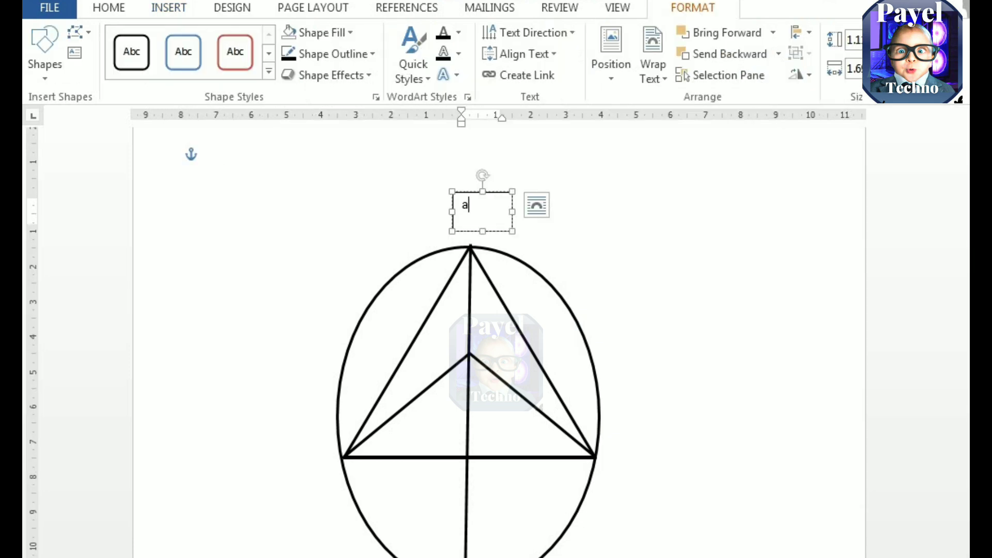
key("BackSpace")
type("A")
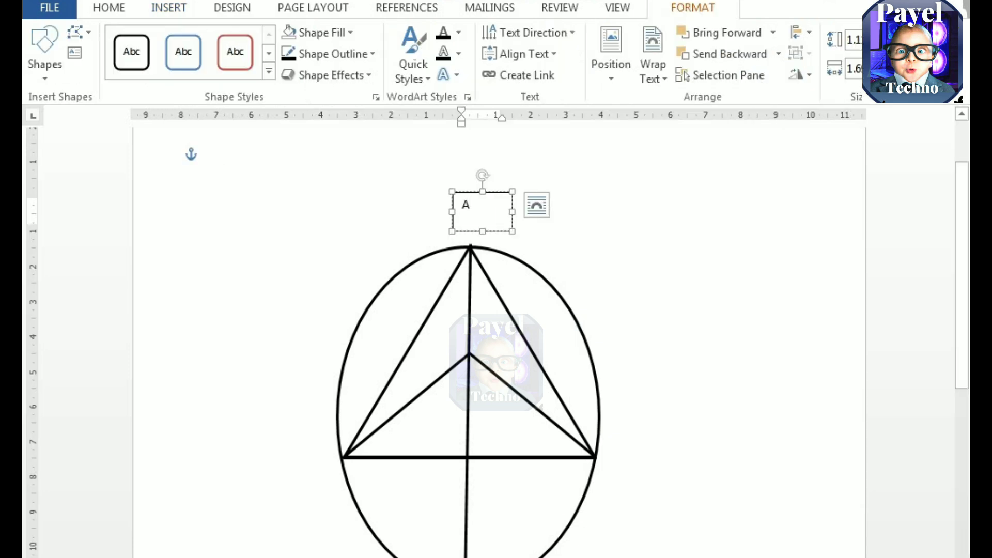
left_click_drag(468, 192, 480, 212)
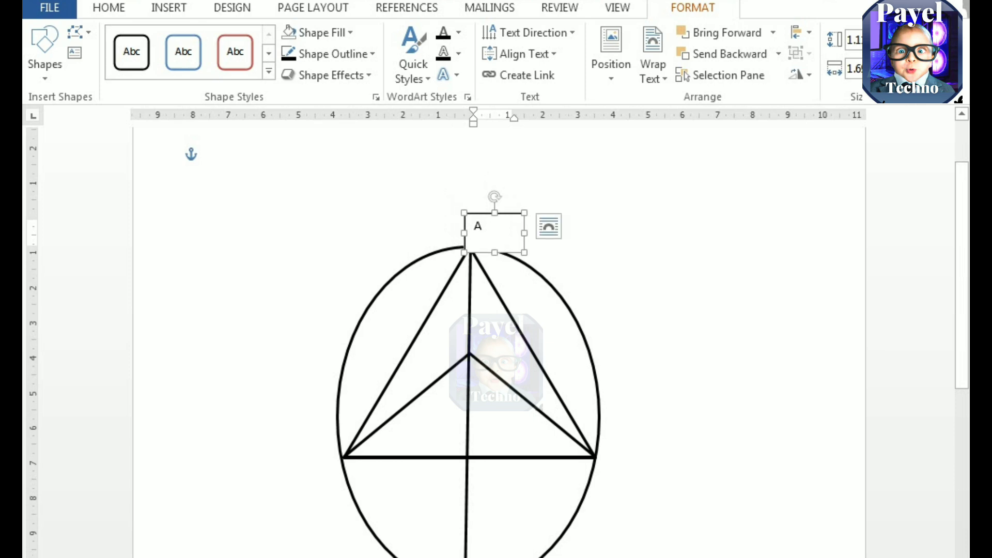
Step: Format the "A" text box with no fill and no outline, and set its text wrapping to Behind Text
left_click(652, 67)
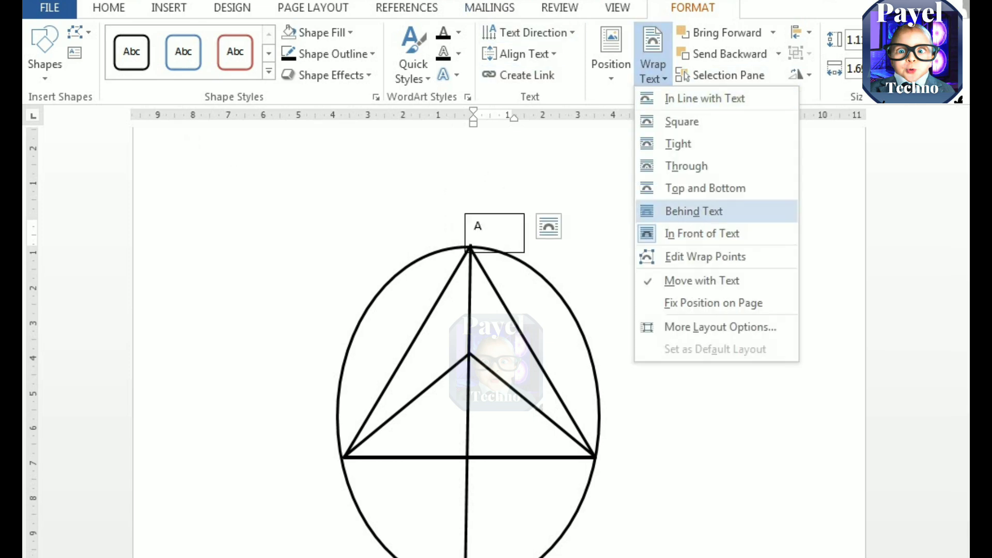
left_click(316, 32)
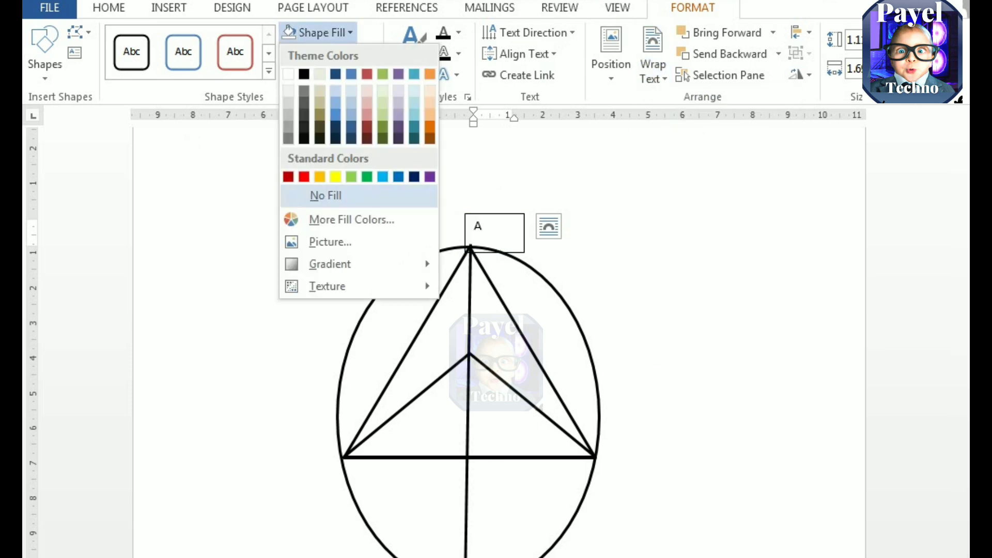
left_click(328, 195)
left_click(653, 68)
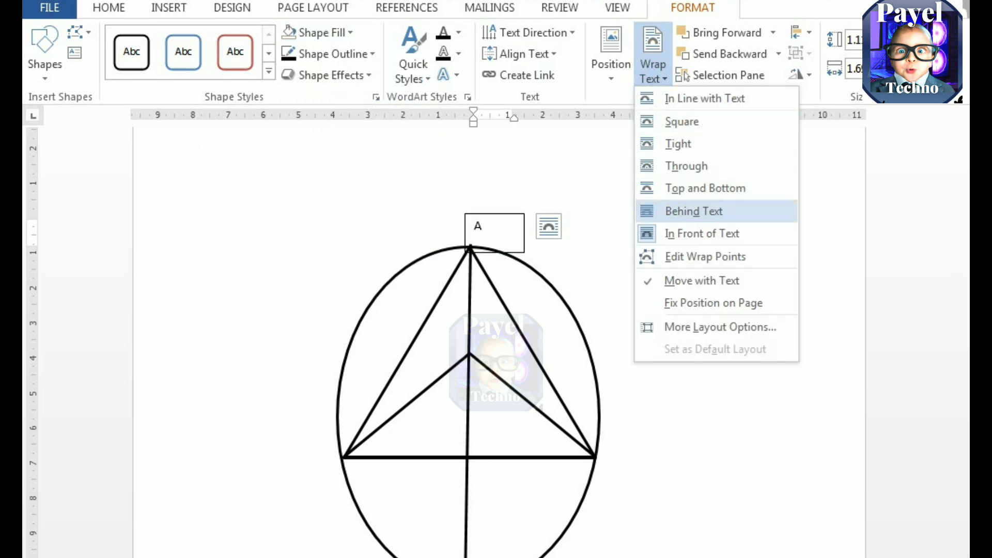
left_click(694, 211)
left_click(333, 53)
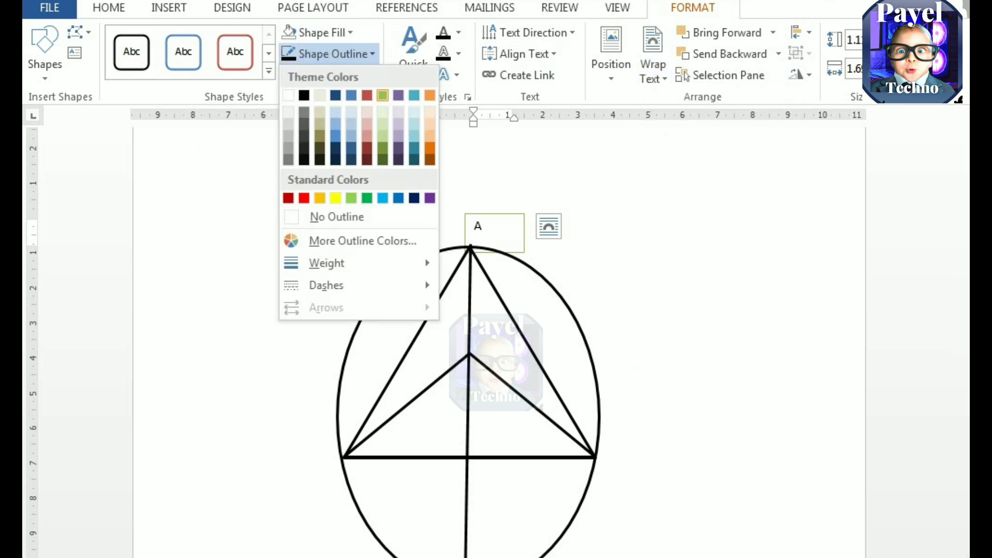
left_click(337, 216)
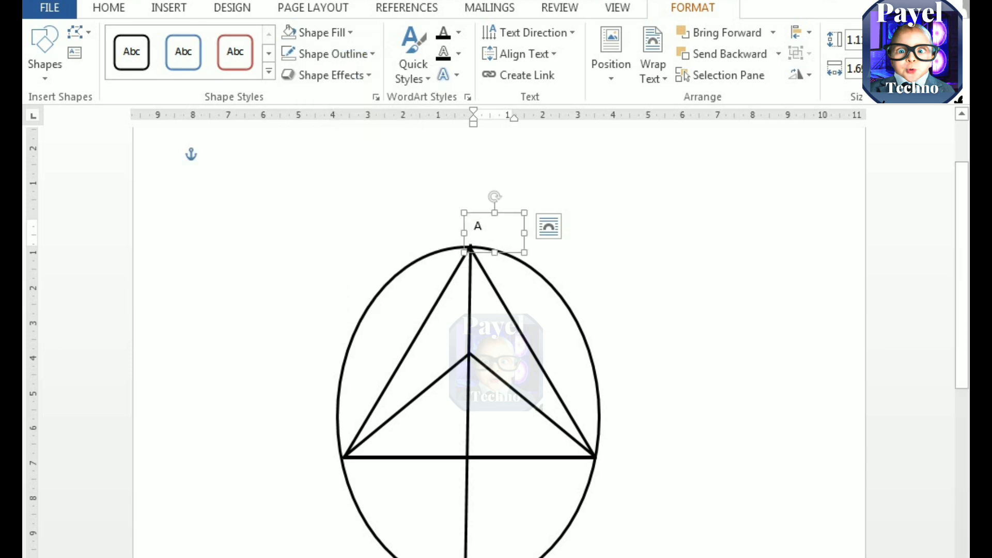
Step: Nudge the "A" text box left to centre the letter over the apex, and make the letter 14 pt bold
key("Left")
key("Left")
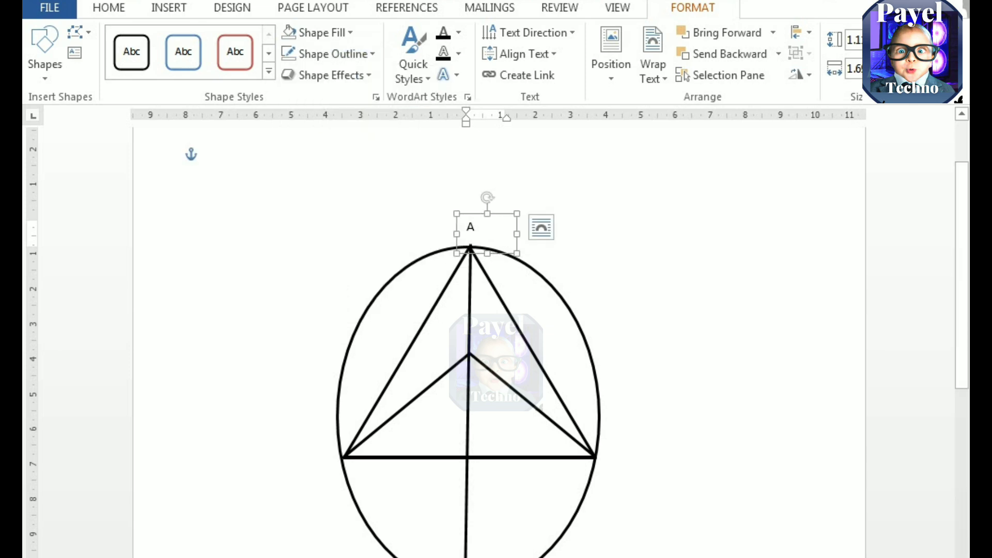
left_click_drag(483, 228, 466, 228)
left_click(108, 8)
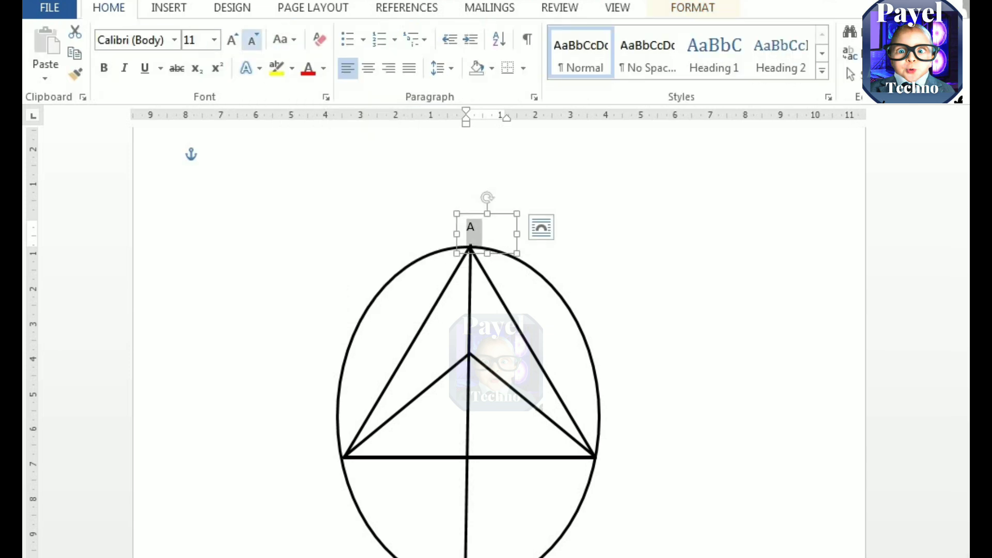
left_click(232, 39)
left_click(232, 40)
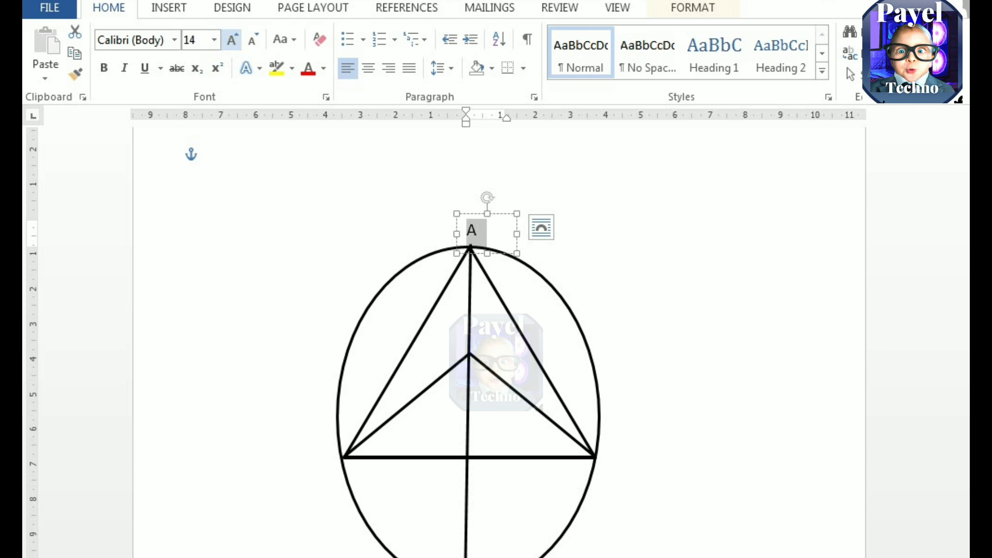
key("ctrl+b")
Step: Duplicate the "A" label so one stays at the apex and one sits at the large triangle's left base corner, and change the latter to "B"
left_click_drag(478, 253, 329, 484)
left_click(394, 457)
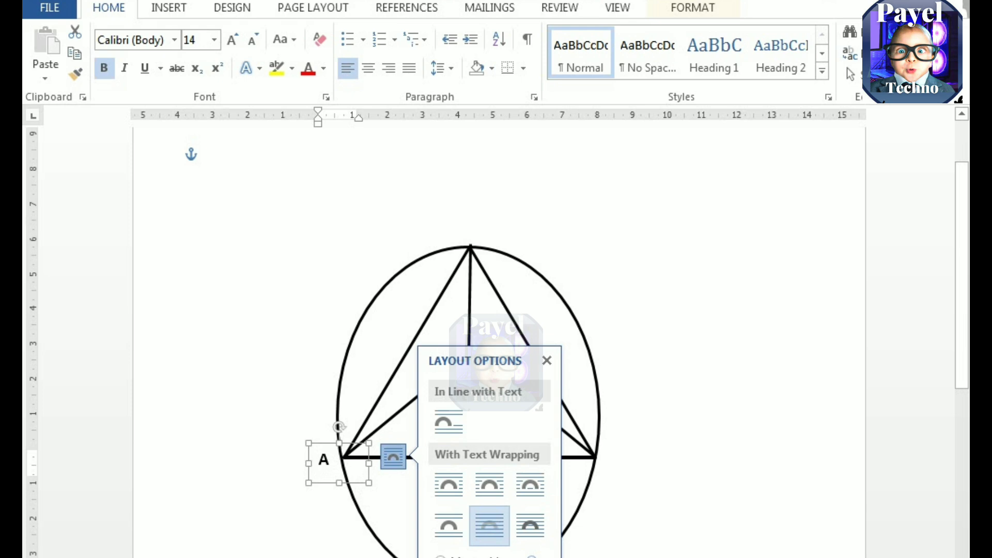
left_click_drag(309, 445, 471, 229)
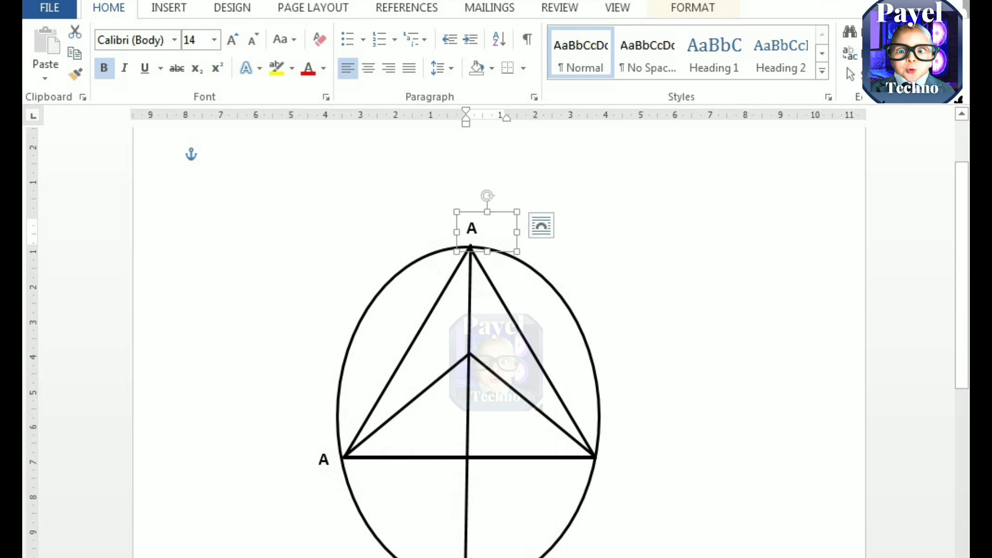
left_click(329, 460)
key("BackSpace")
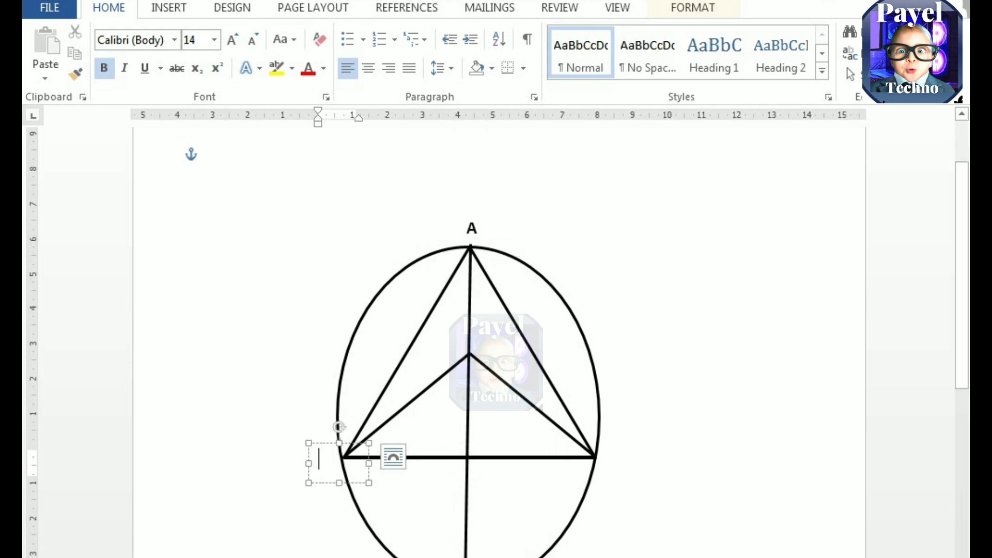
type("B")
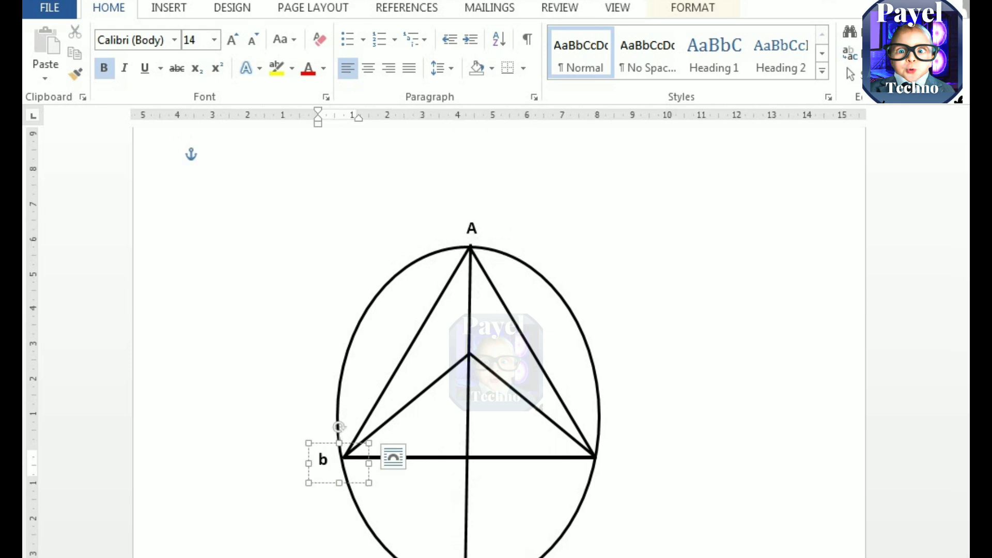
key("BackSpace")
type("B")
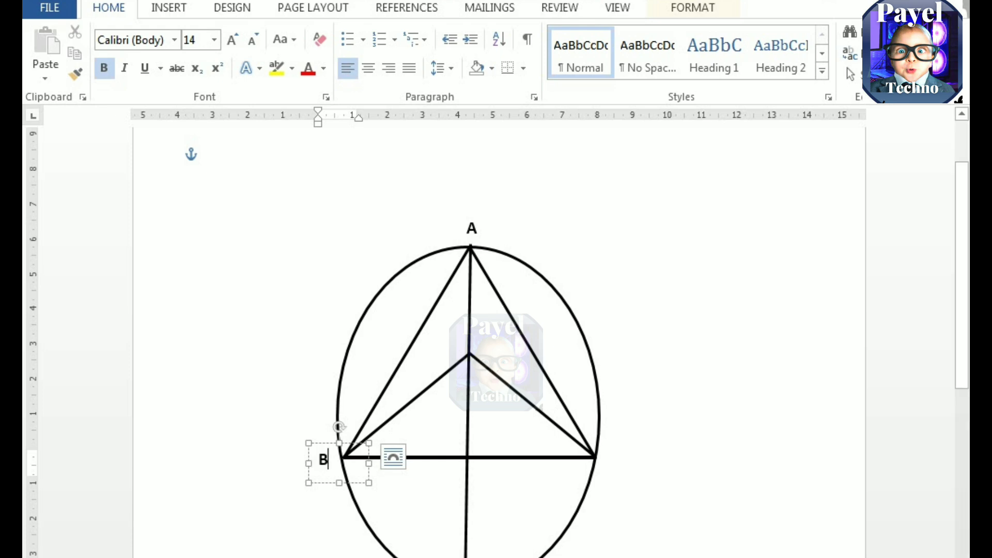
Step: Copy the "B" label to the large triangle's right base corner and change the copy's text to "C"
left_click_drag(324, 459, 615, 465)
left_click(684, 462)
left_click(620, 466)
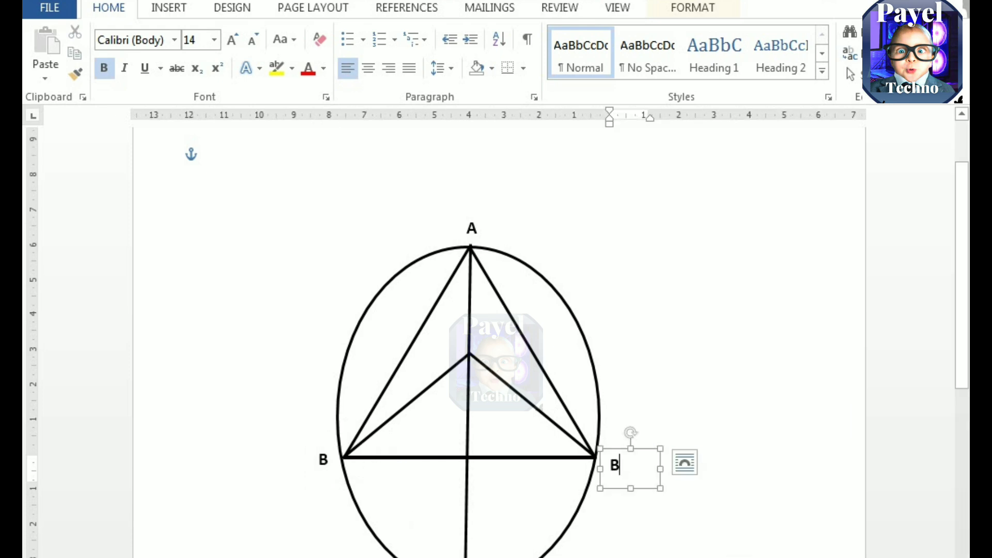
key("BackSpace")
type("C")
Step: Copy the "C" label to just below the vertical line's lower end and change the copy's text to "D"
left_click_drag(615, 449, 455, 335)
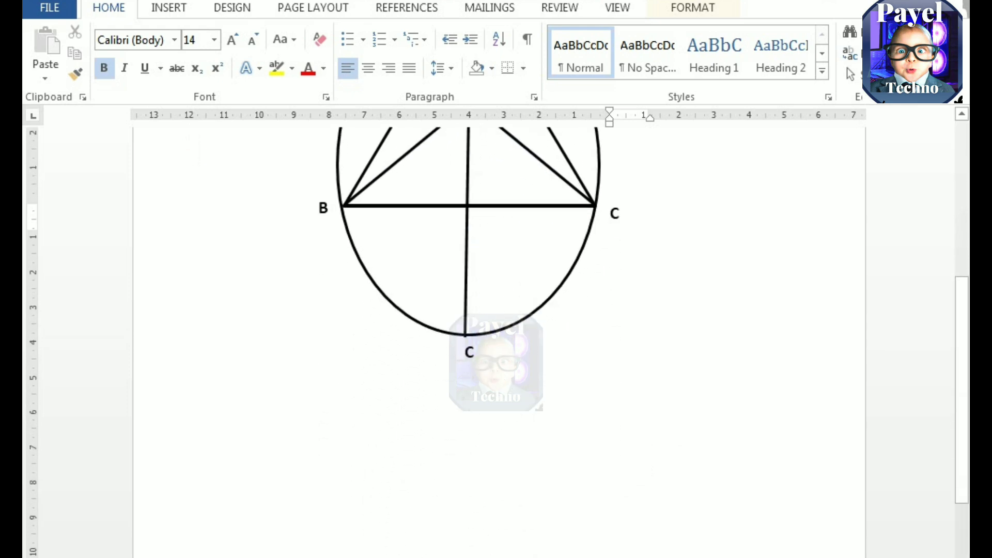
left_click(534, 356)
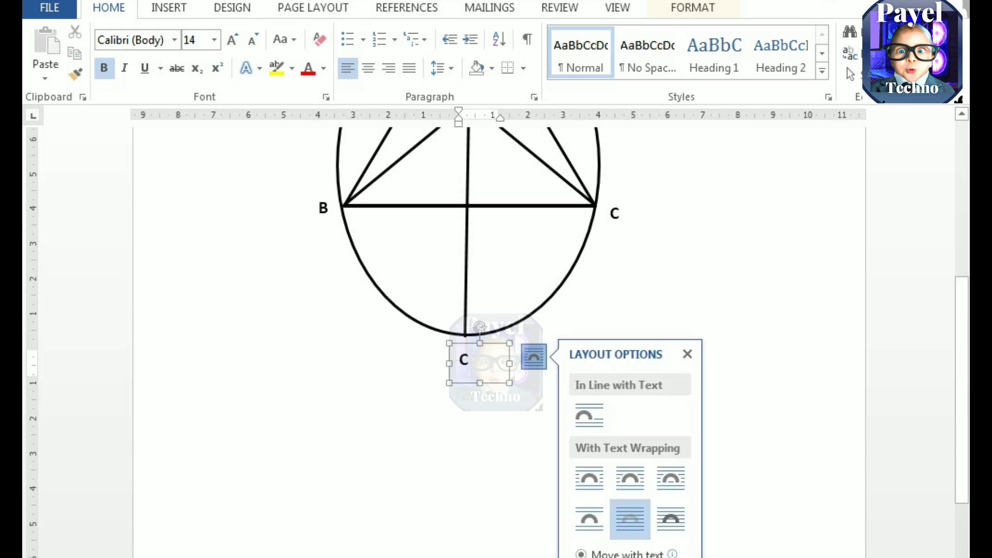
key("BackSpace")
type("D")
Step: Copy the "D" label up to the inner triangle's apex, just right of the vertical line, and change the copy's text to "E"
left_click_drag(465, 358, 485, 188)
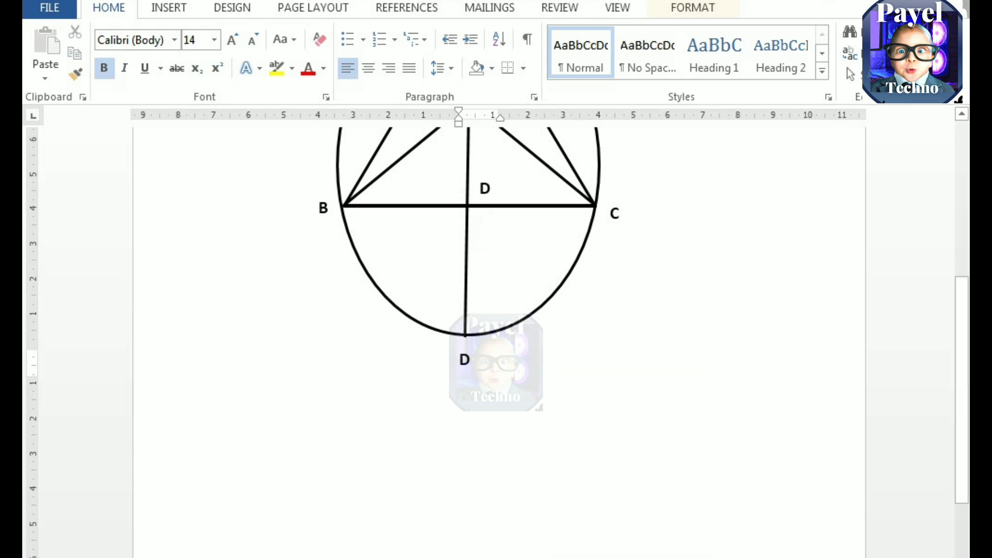
left_click(392, 444)
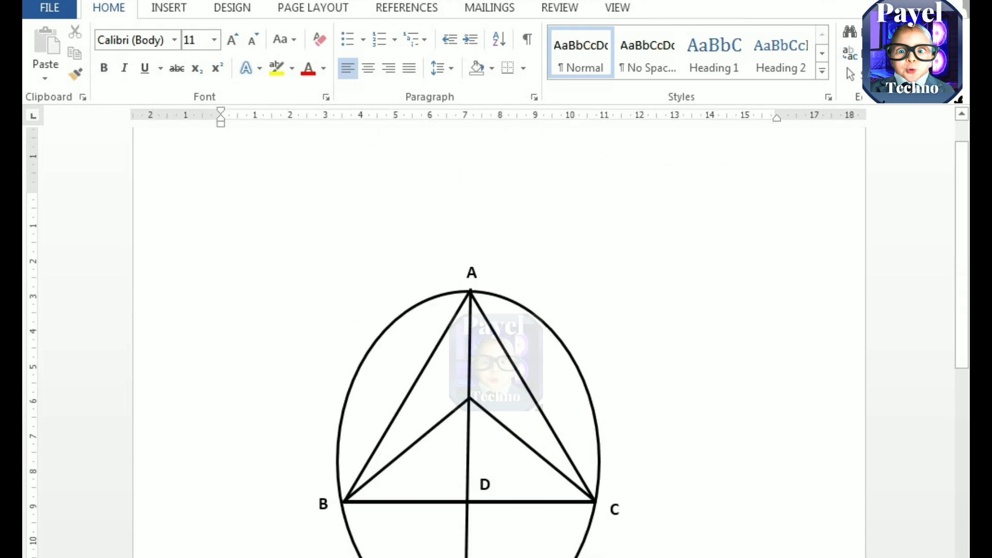
left_click(490, 484)
left_click_drag(485, 468, 482, 373)
left_click(486, 388)
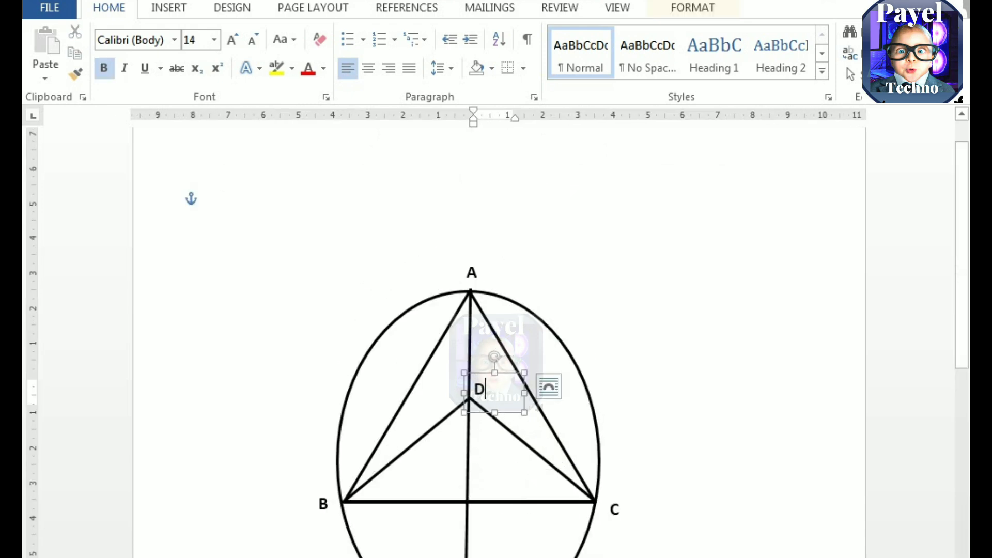
key("BackSpace")
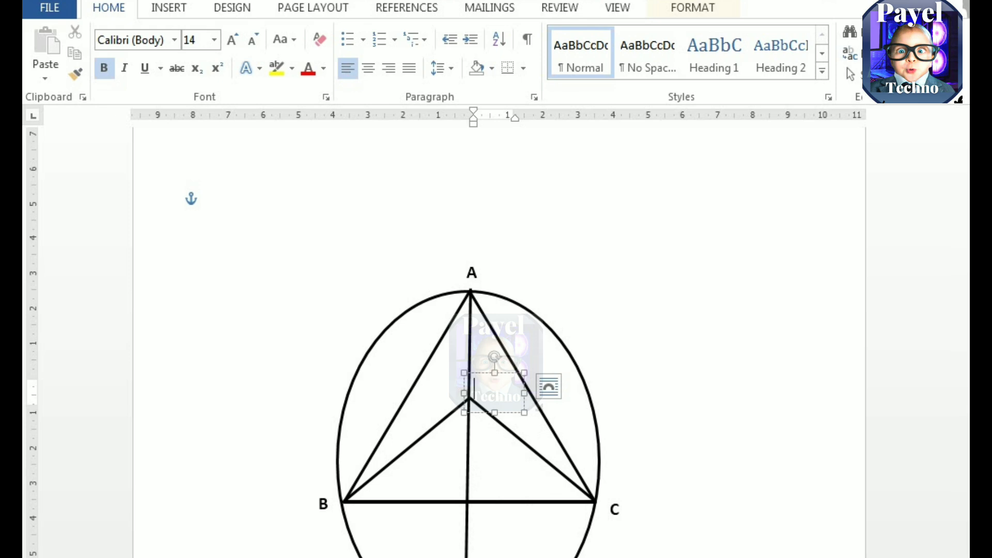
type("E")
left_click(221, 200)
scroll(468, 401, "down", 2)
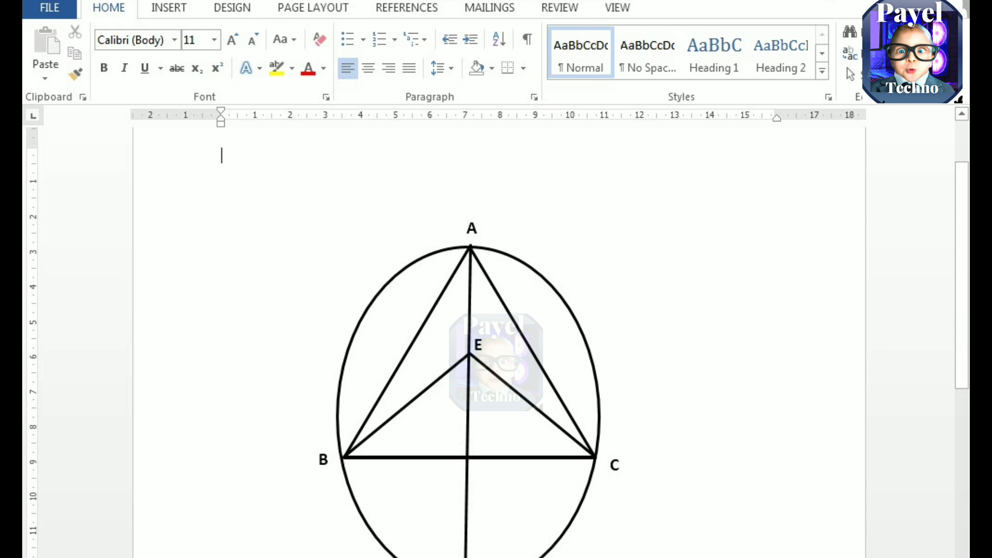
Step: Save the document as a Word Document named "JAMITI" in the Documents library
key("ctrl+s")
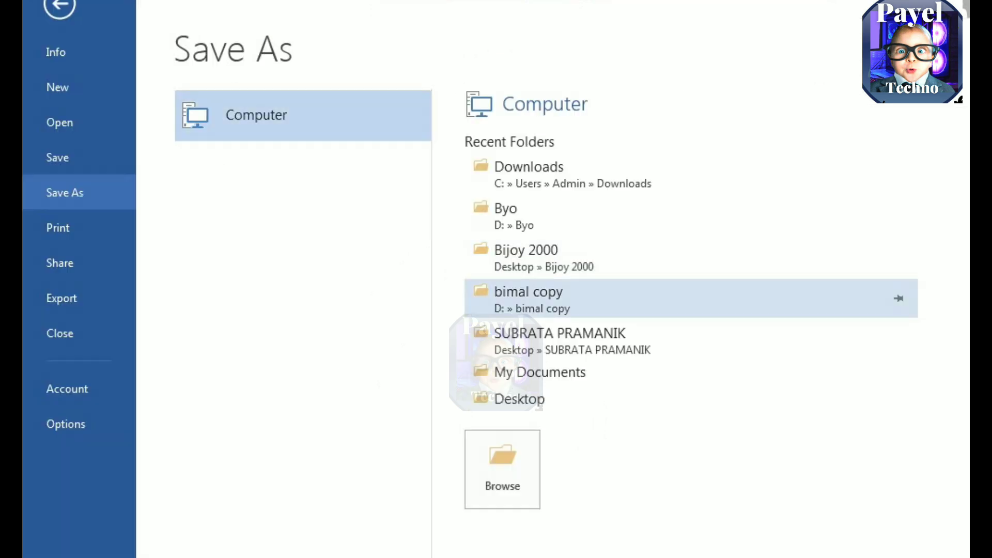
left_click(502, 473)
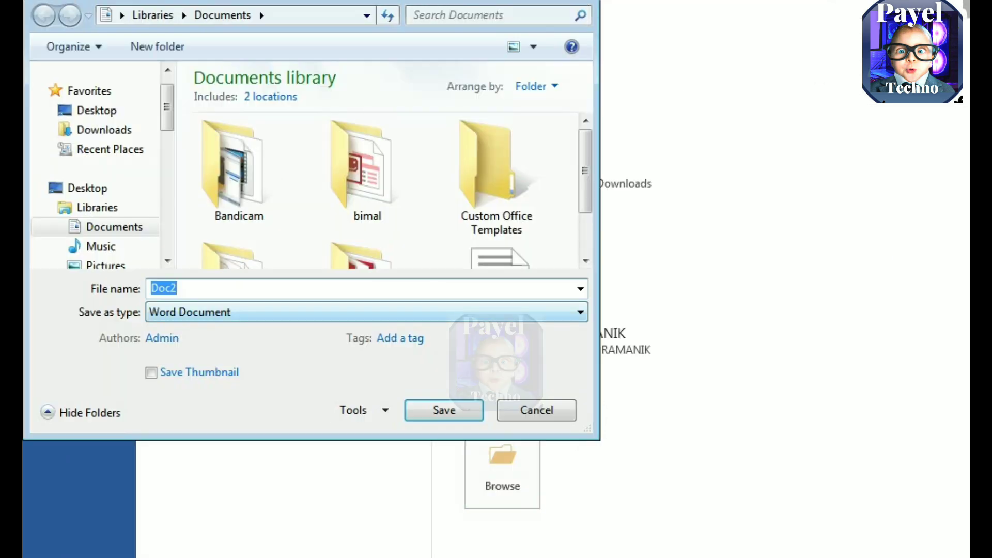
key("BackSpace")
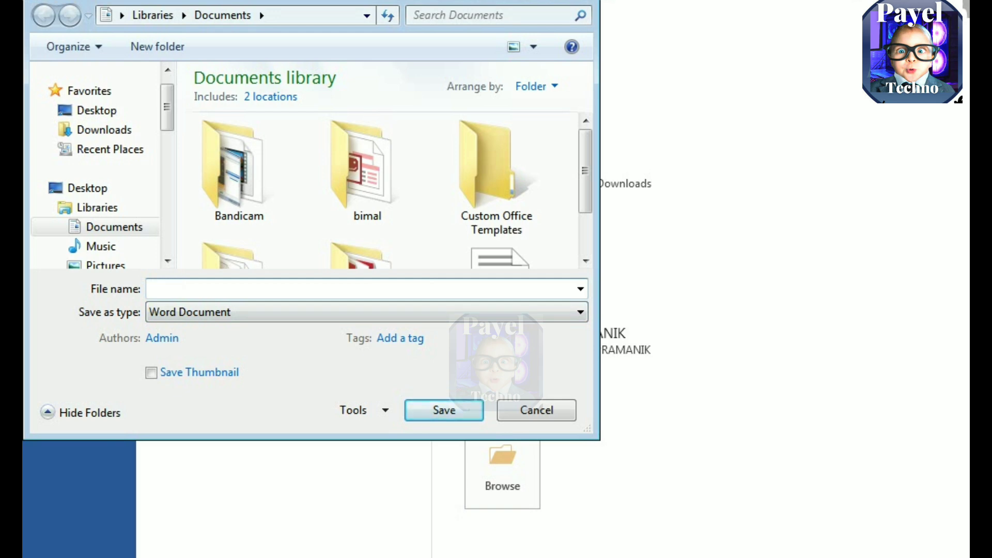
type("JAMITI")
key("Return")
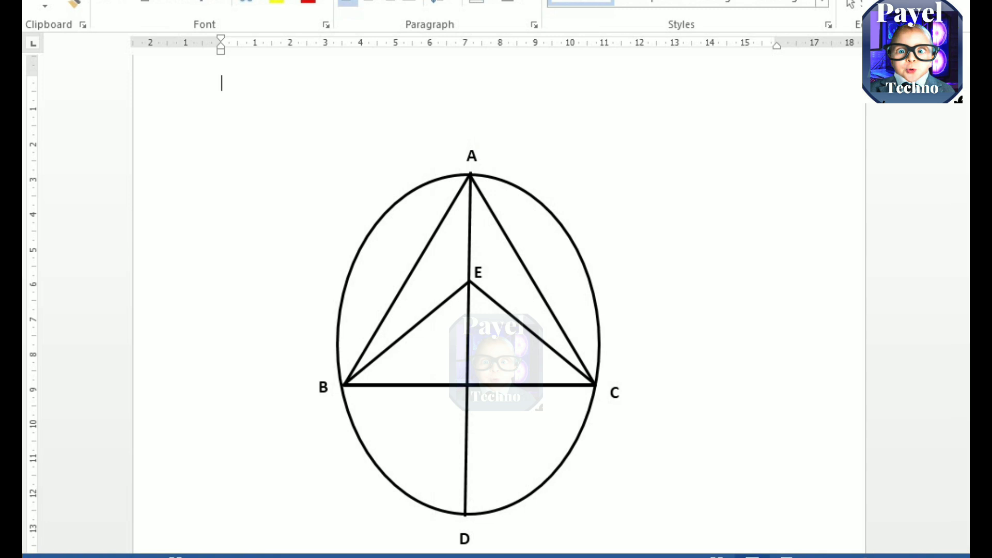